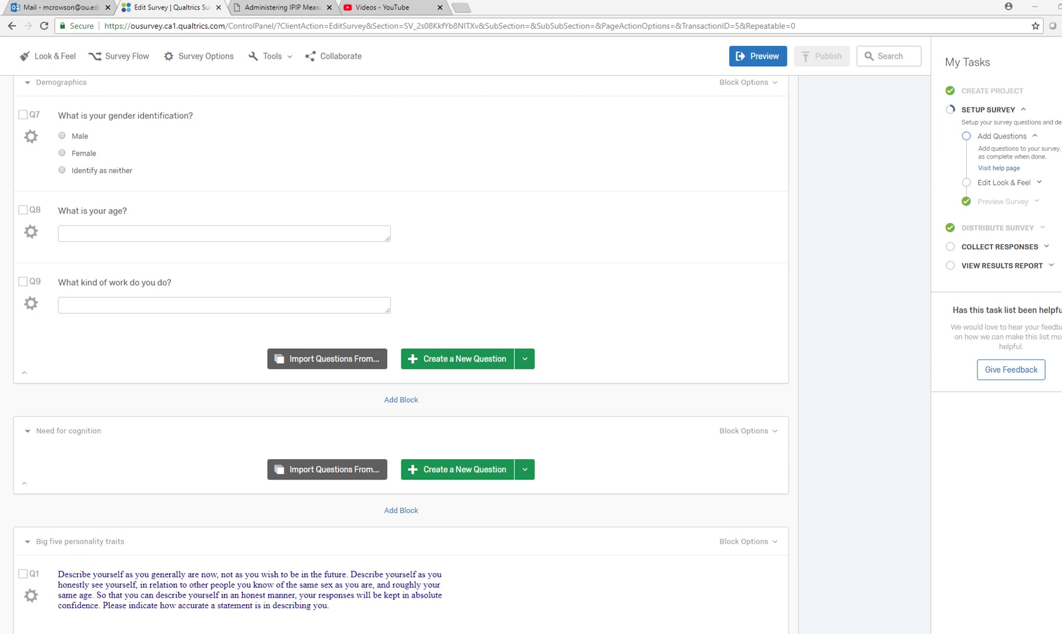
Step: Look through the survey blocks from Demographics to Happy condition, noting how the Fear and Happy condition blocks are set up
scroll(401, 352, "down", 20)
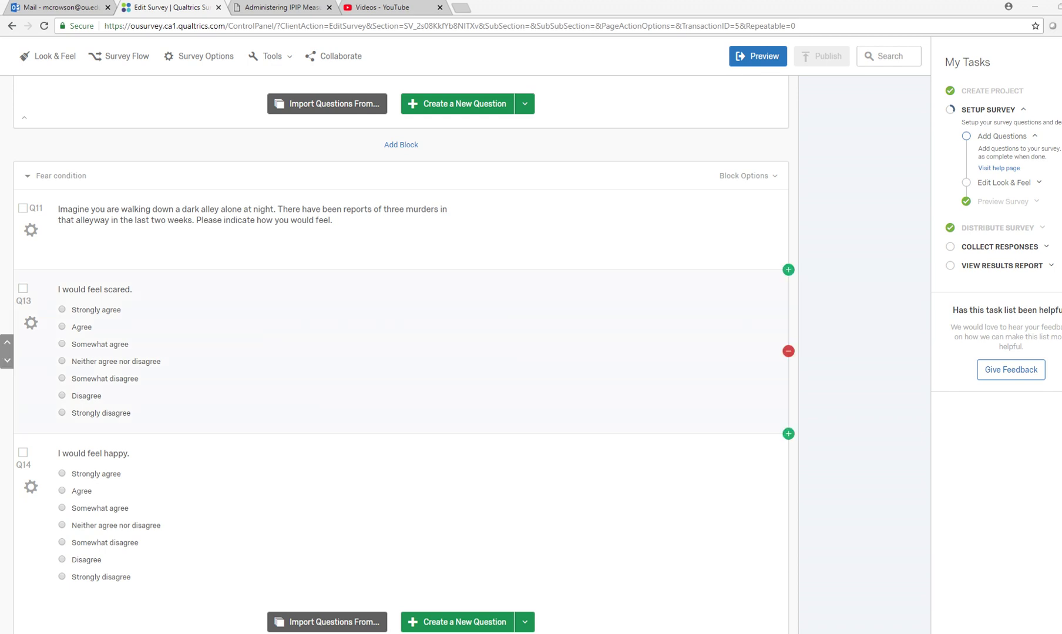
scroll(401, 352, "up", 12)
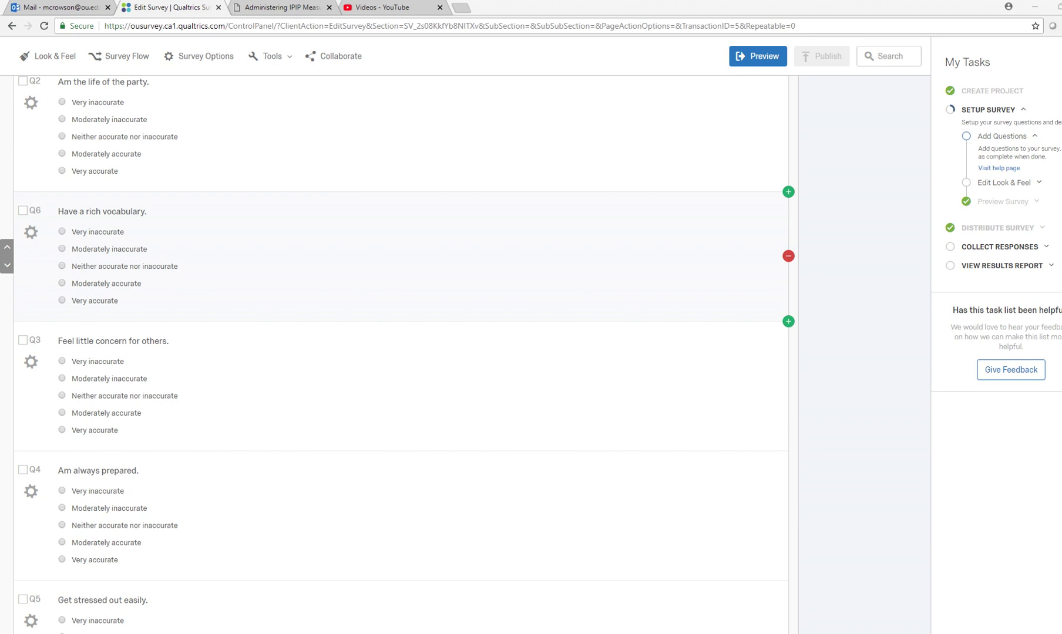
scroll(401, 352, "down", 10)
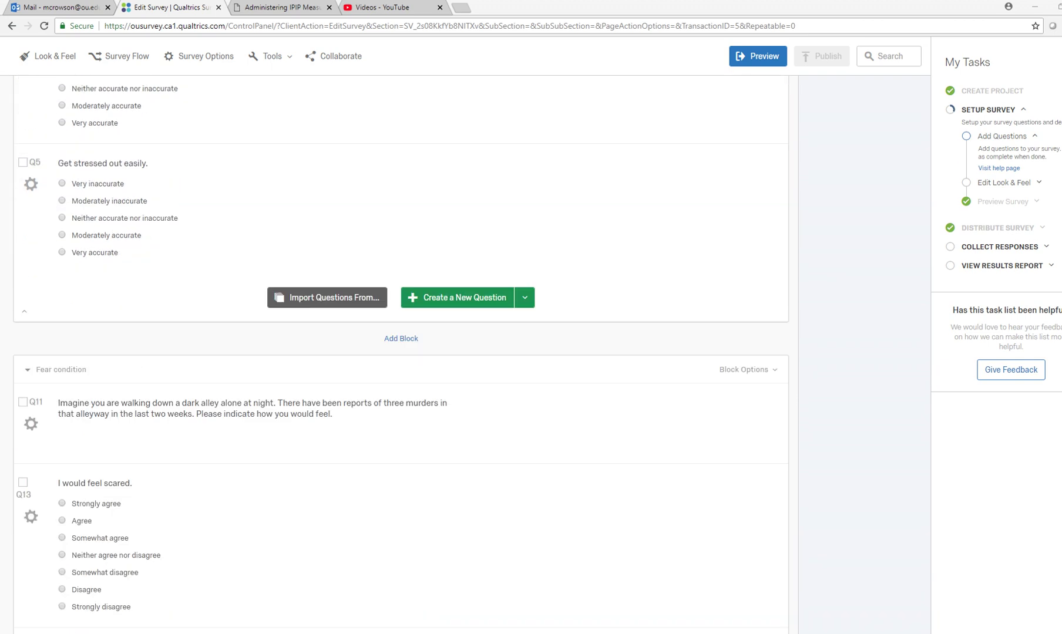
scroll(401, 353, "down", 1)
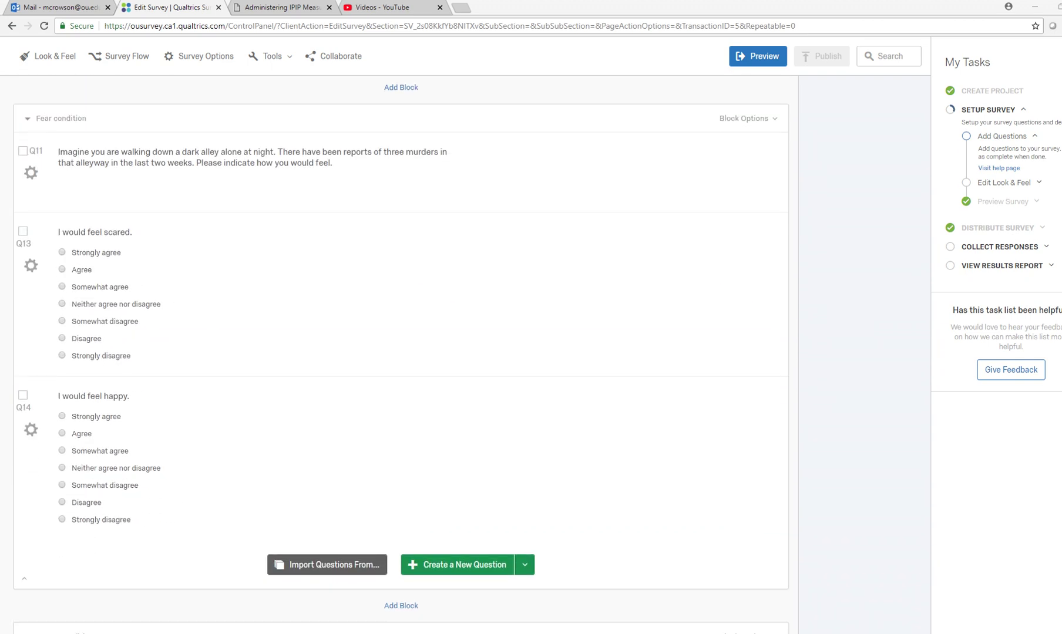
left_click(252, 157)
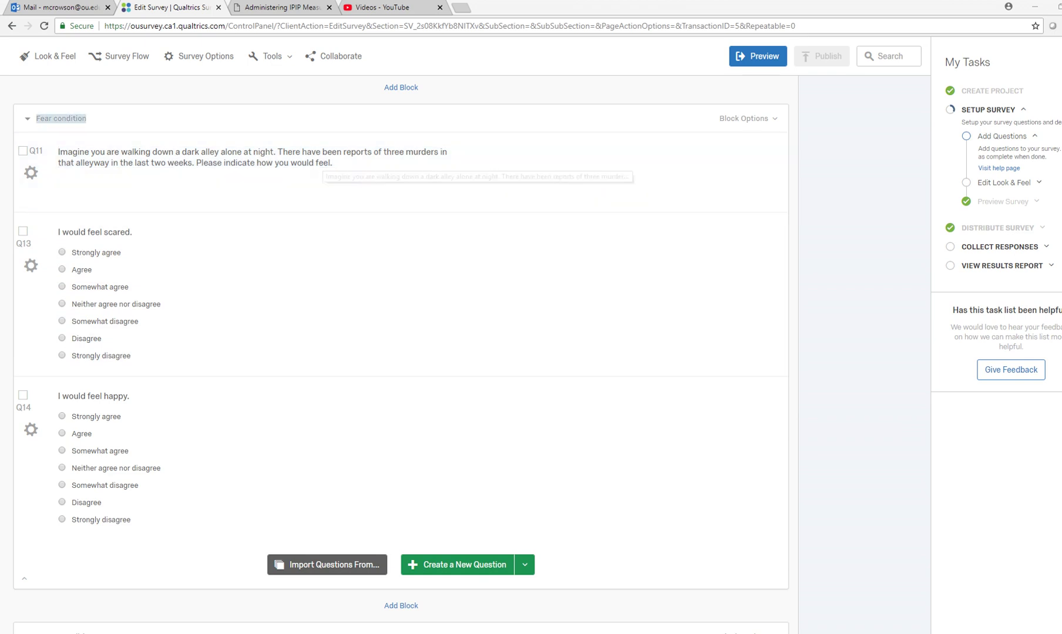
left_click(61, 118)
scroll(401, 353, "down", 8)
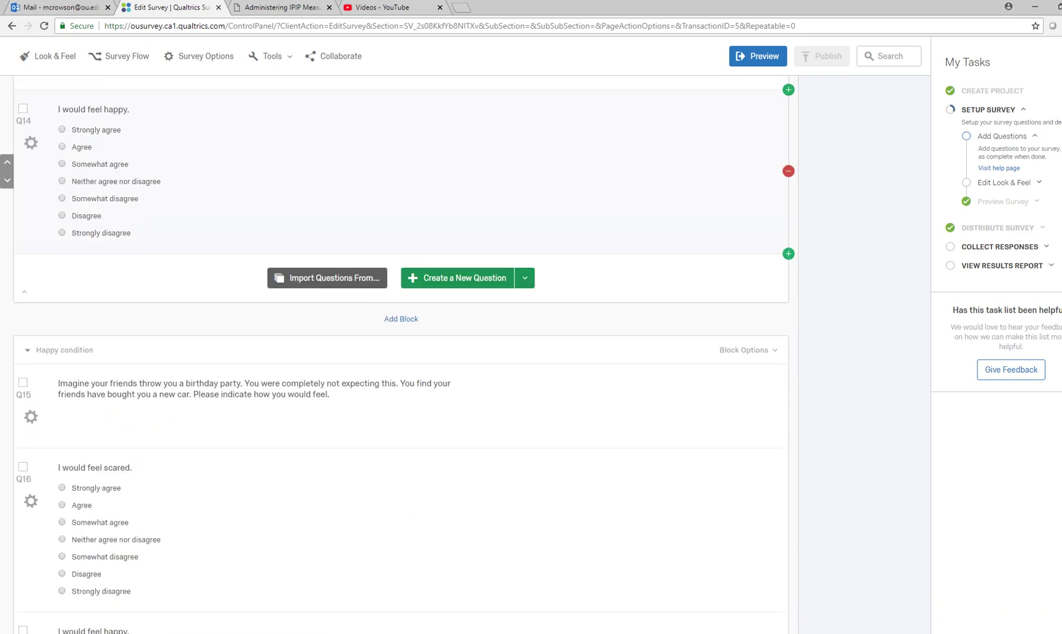
left_click(65, 177)
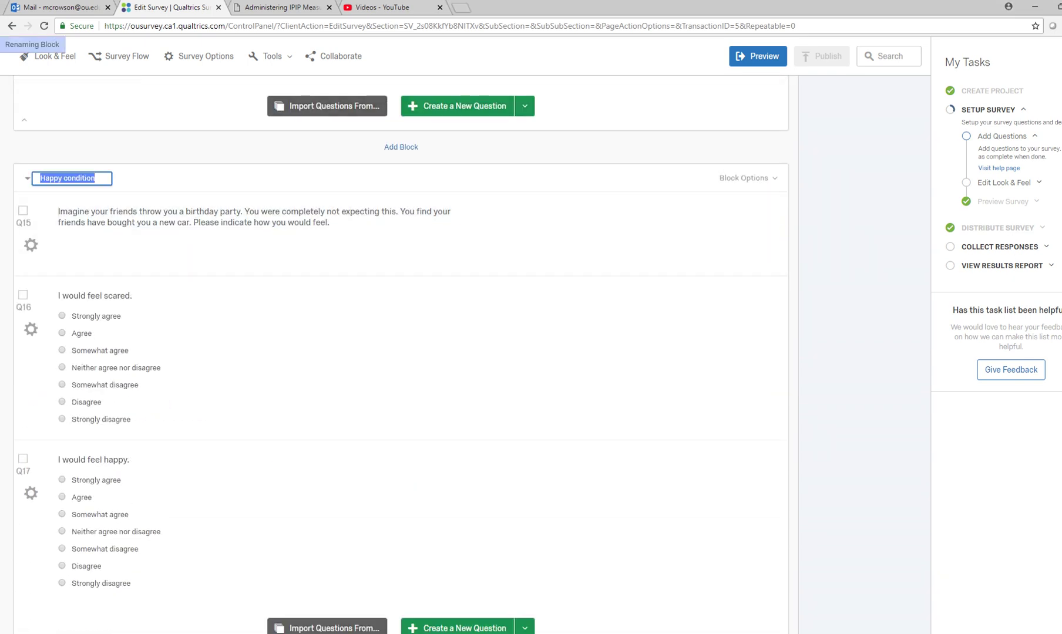
key("Return")
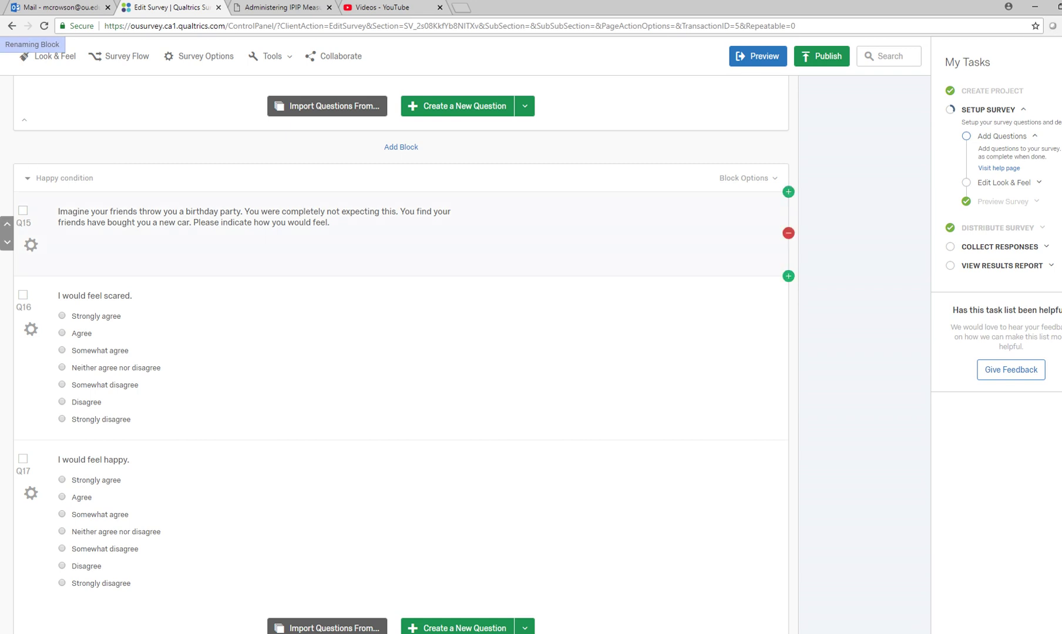
scroll(401, 353, "up", 3)
scroll(401, 352, "up", 3)
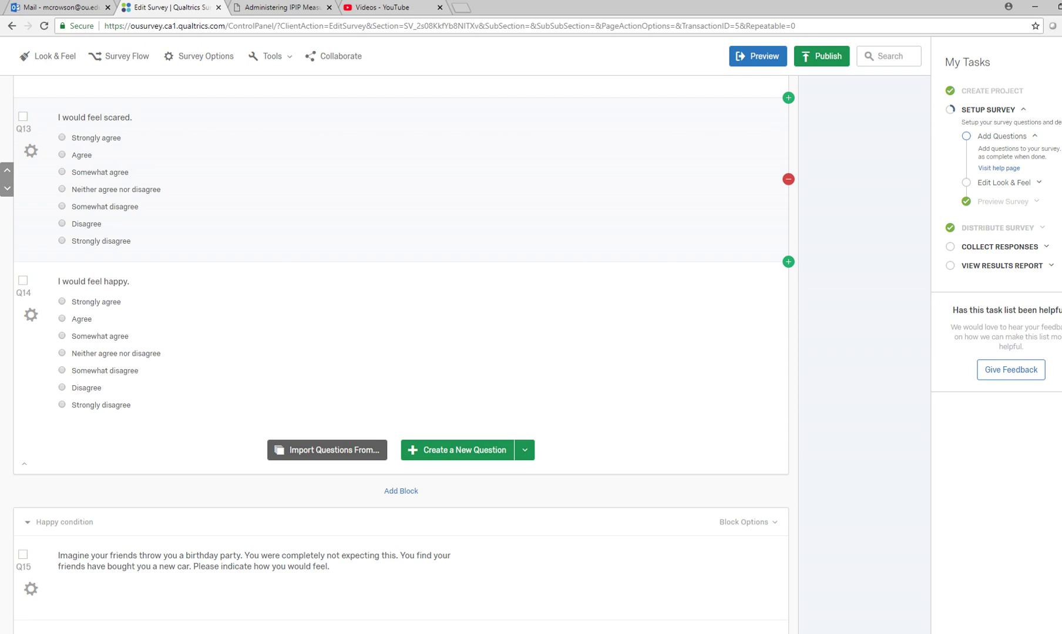
scroll(353, 352, "up", 3)
scroll(352, 376, "down", 5)
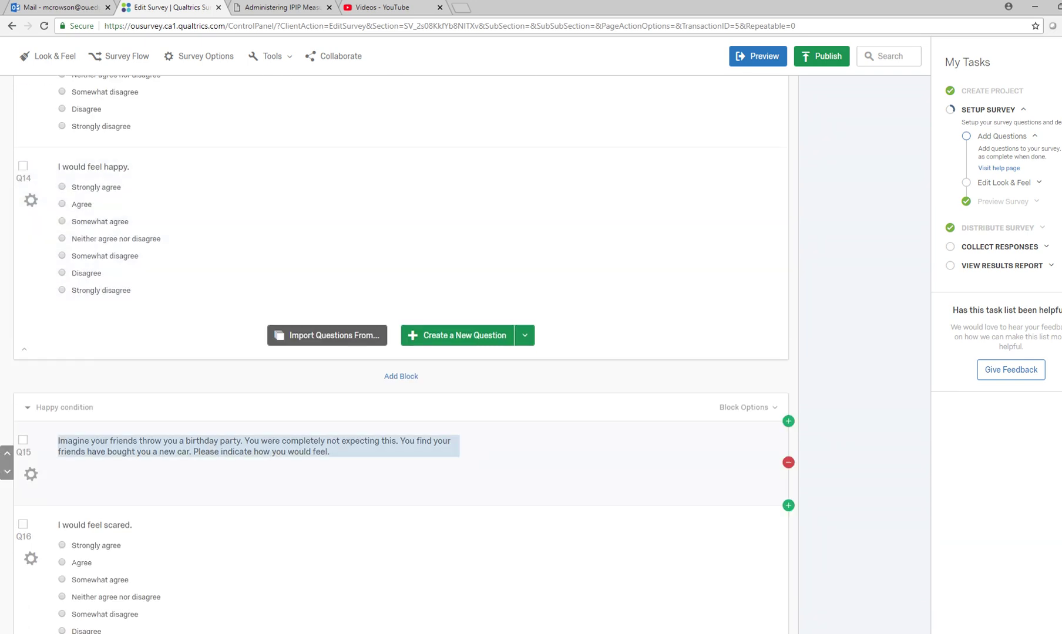
Step: Highlight the dark-alley scenario text of Q11 in the Fear condition block and leave its wording as it is
scroll(353, 376, "up", 4)
left_click(352, 188)
left_click(333, 163)
left_click_drag(332, 163, 57, 152)
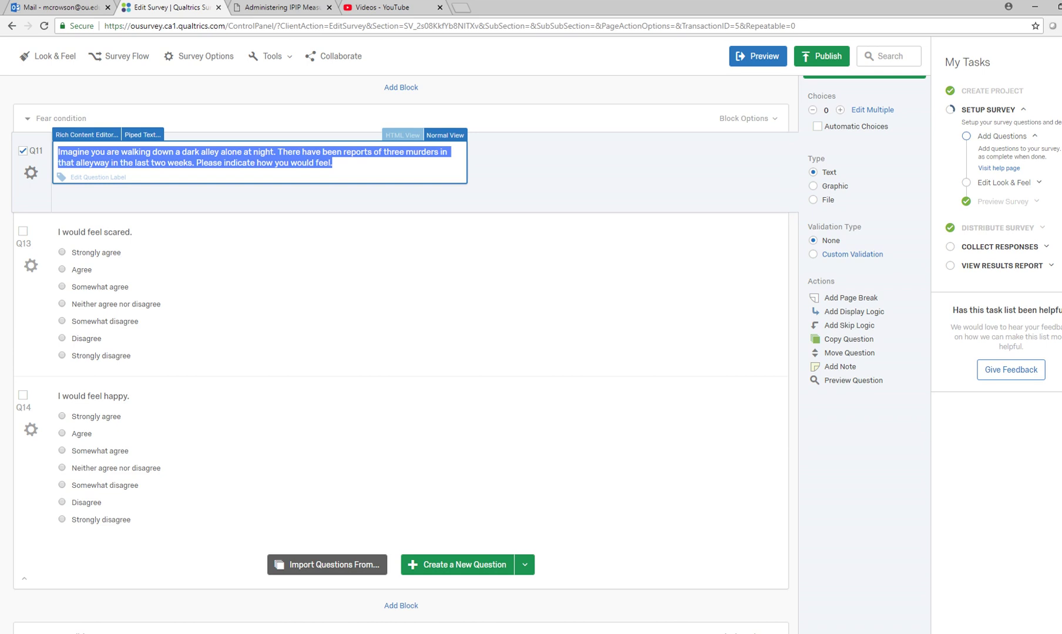
left_click(522, 179)
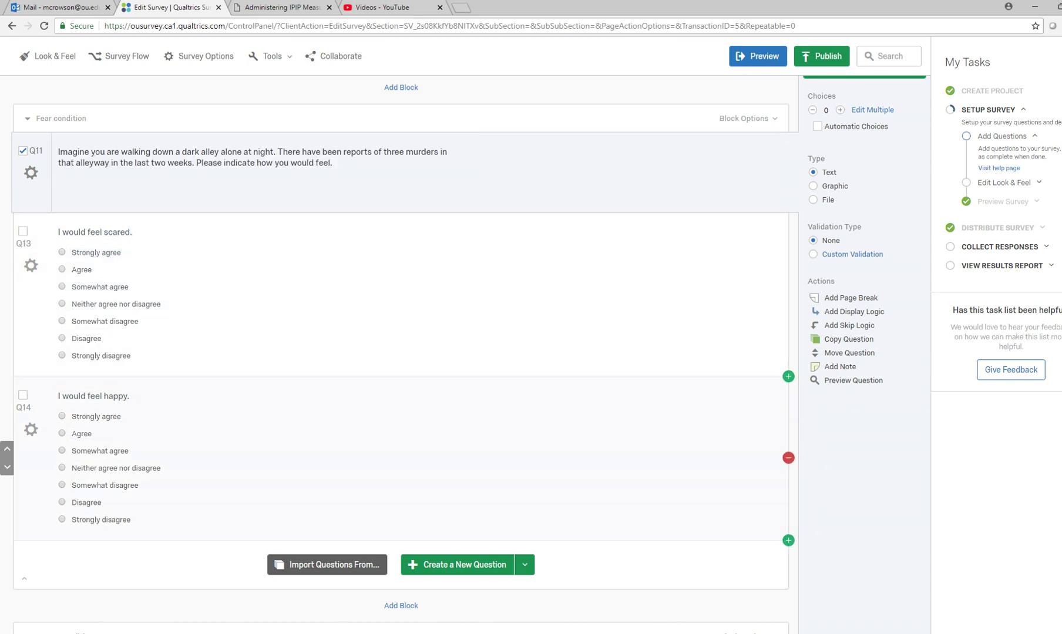
Step: Compare the scenarios and the scared and happy rating questions in the Fear and Happy condition blocks, and check Block 5
scroll(400, 353, "down", 6)
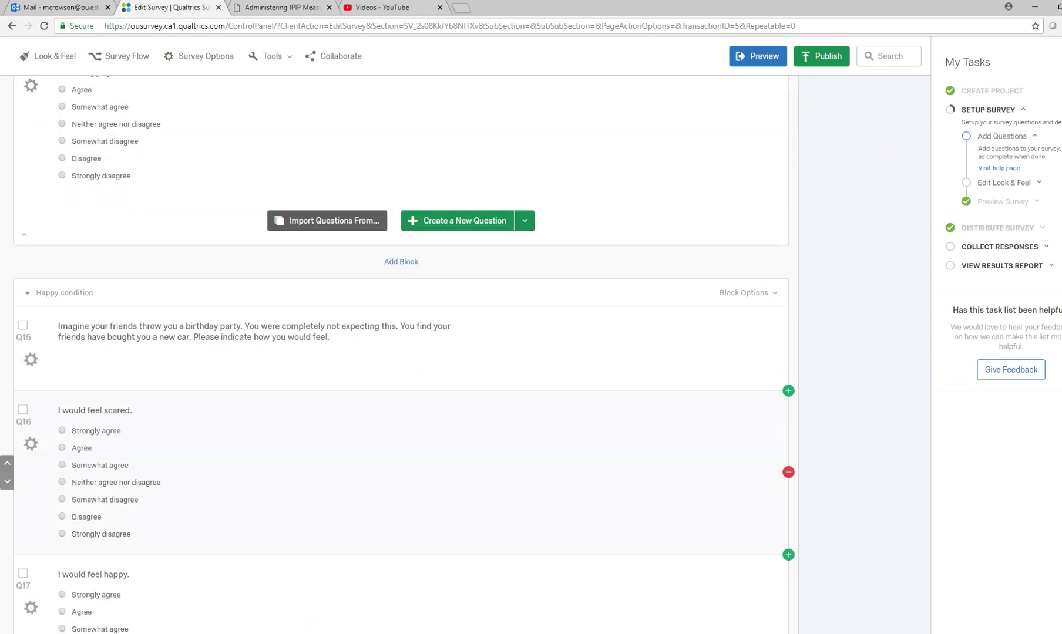
scroll(401, 353, "up", 4)
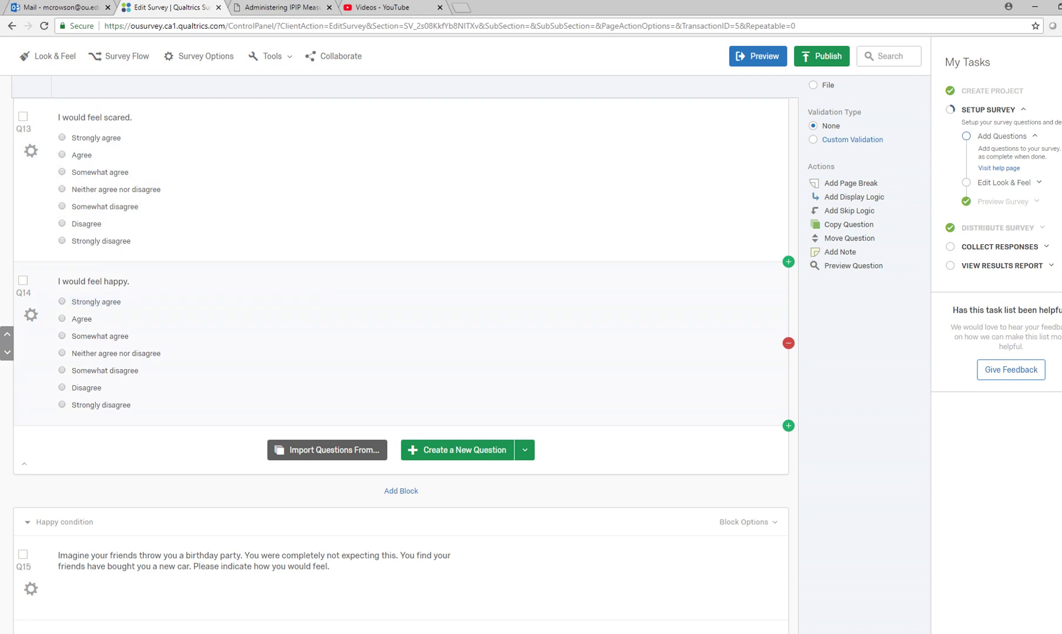
scroll(401, 352, "down", 7)
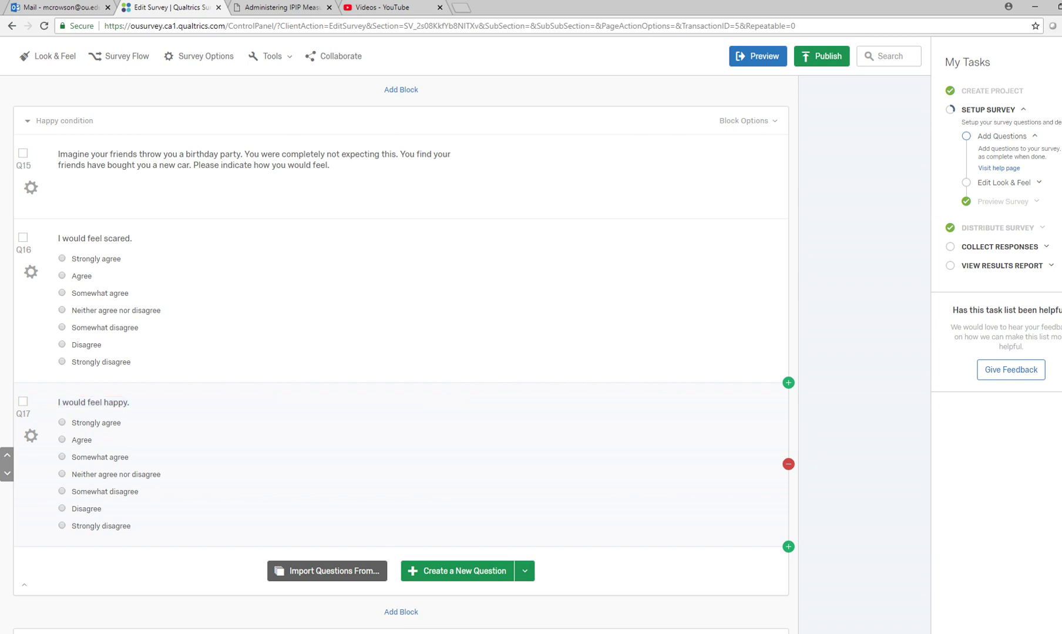
scroll(401, 411, "up", 11)
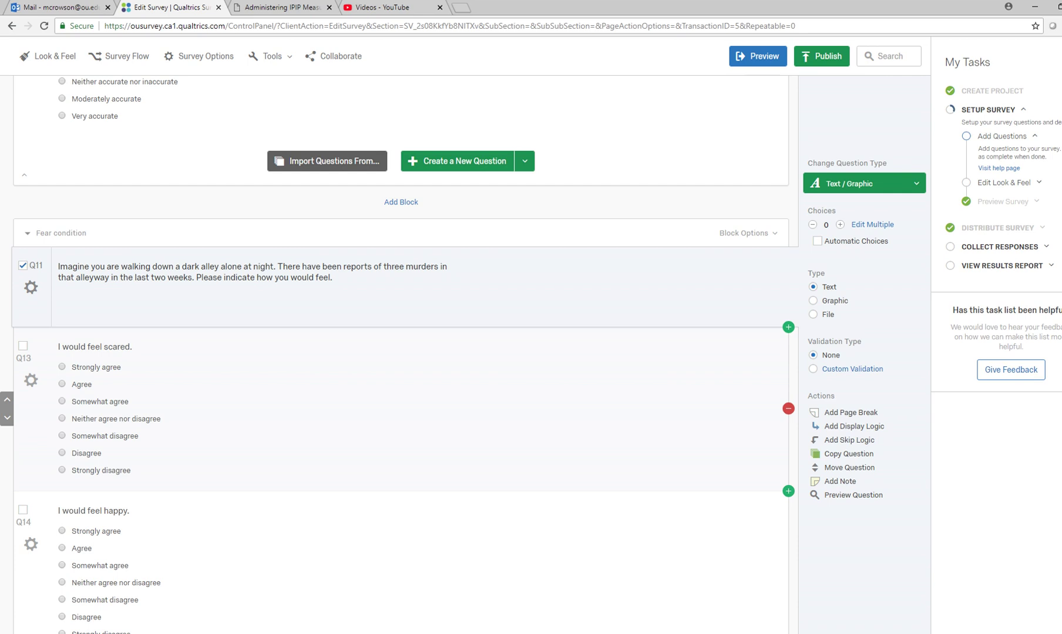
scroll(399, 353, "down", 10)
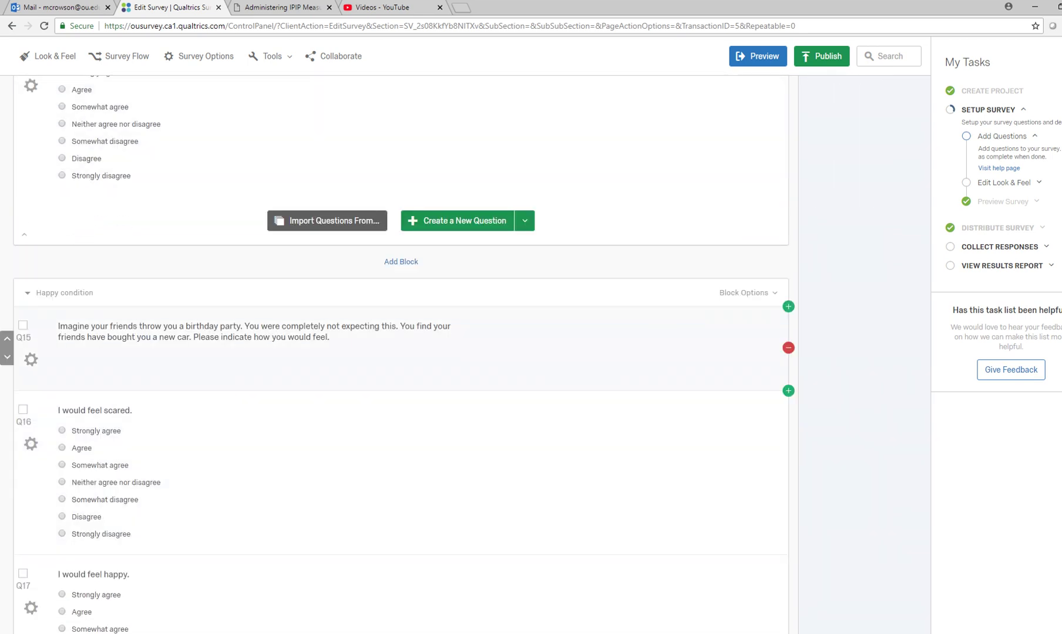
scroll(400, 353, "down", 3)
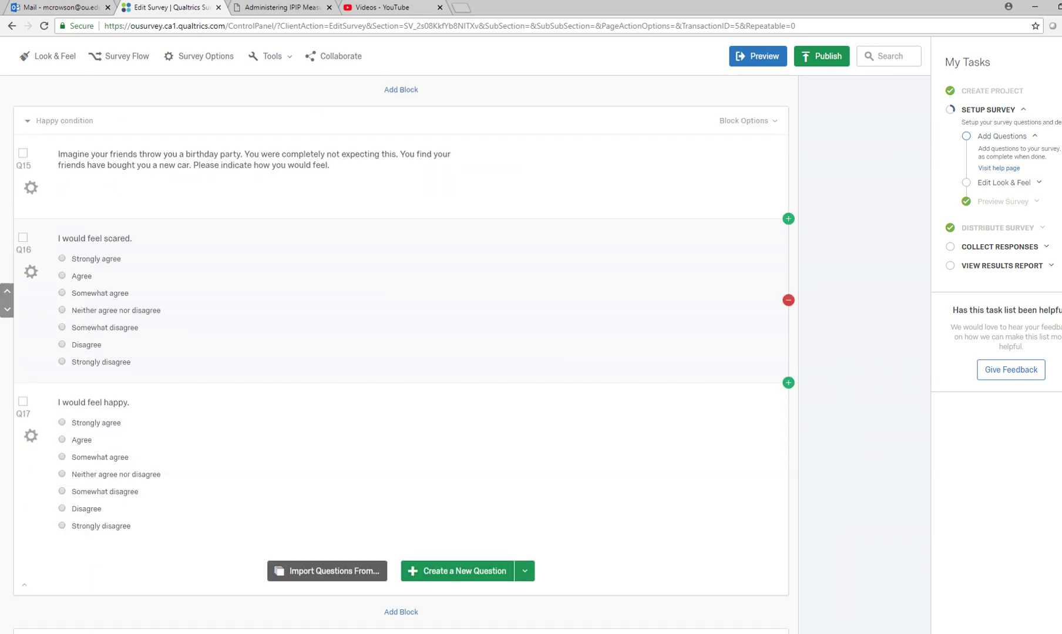
scroll(399, 376, "down", 5)
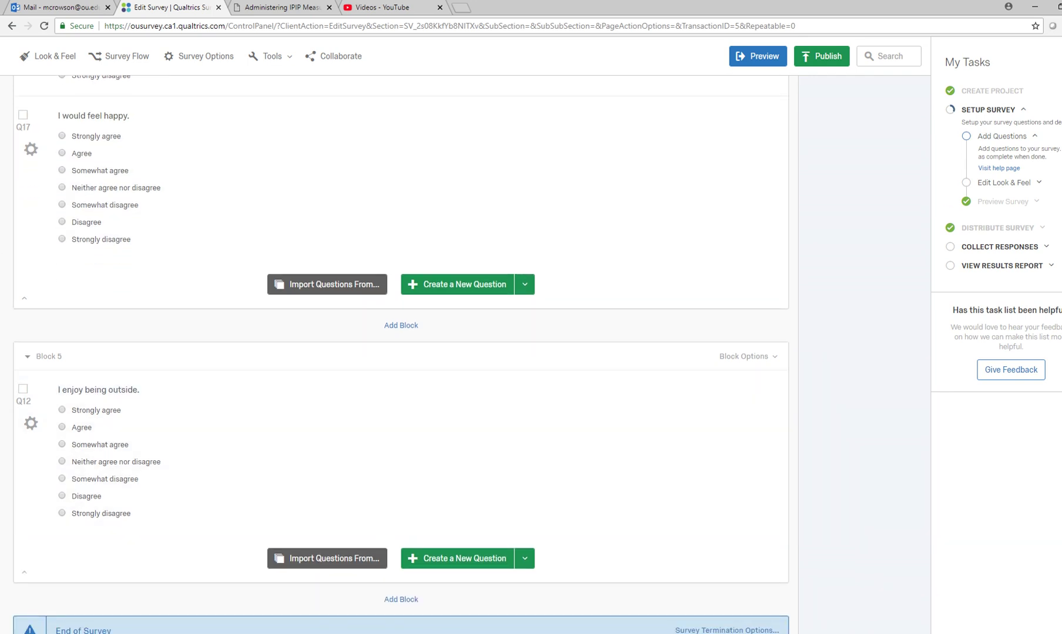
scroll(235, 393, "up", 4)
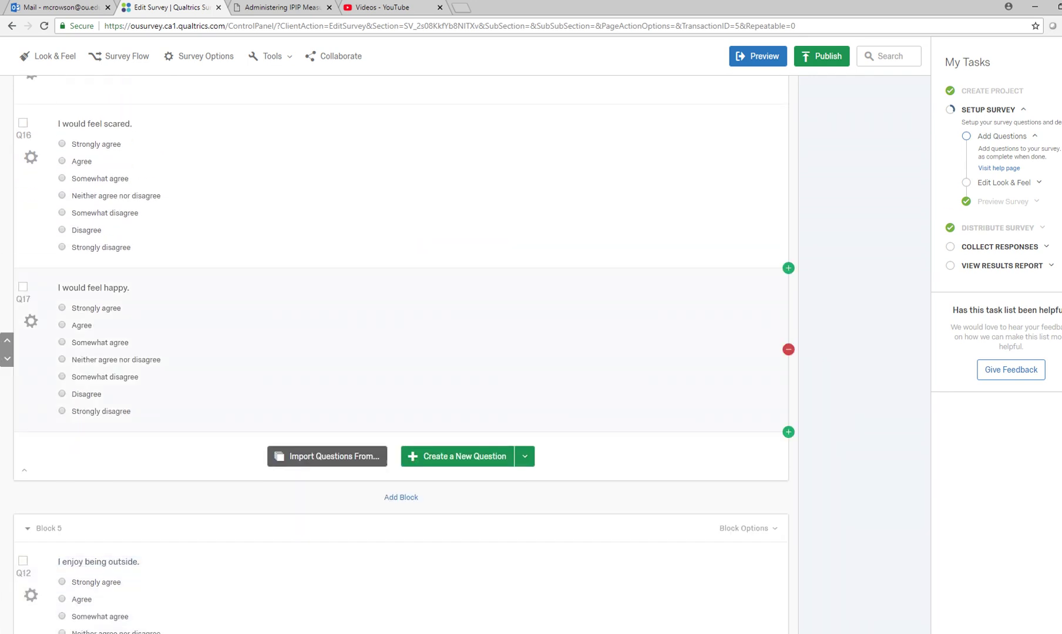
scroll(399, 352, "up", 6)
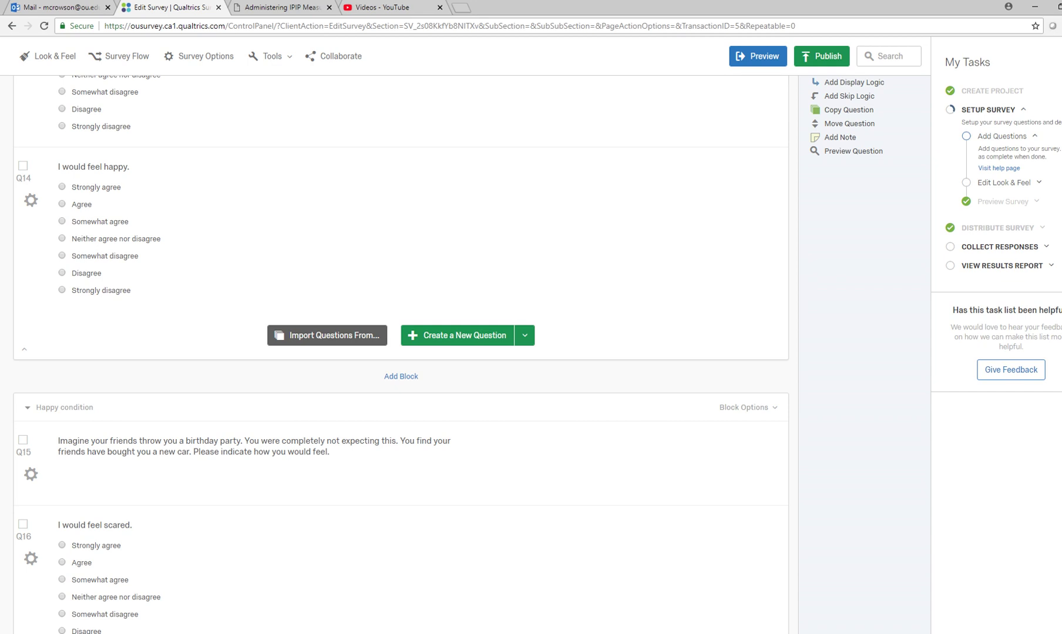
Step: Open the survey flow and locate the Fear condition and Happy condition blocks in it
left_click(411, 247)
left_click(121, 55)
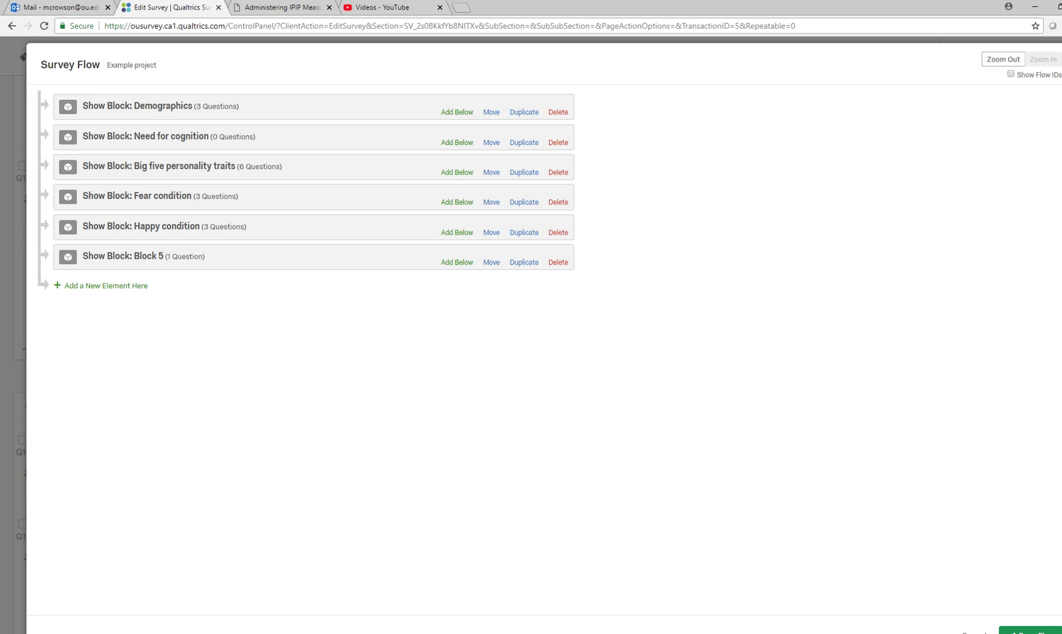
left_click_drag(139, 208, 186, 204)
left_click_drag(139, 237, 187, 236)
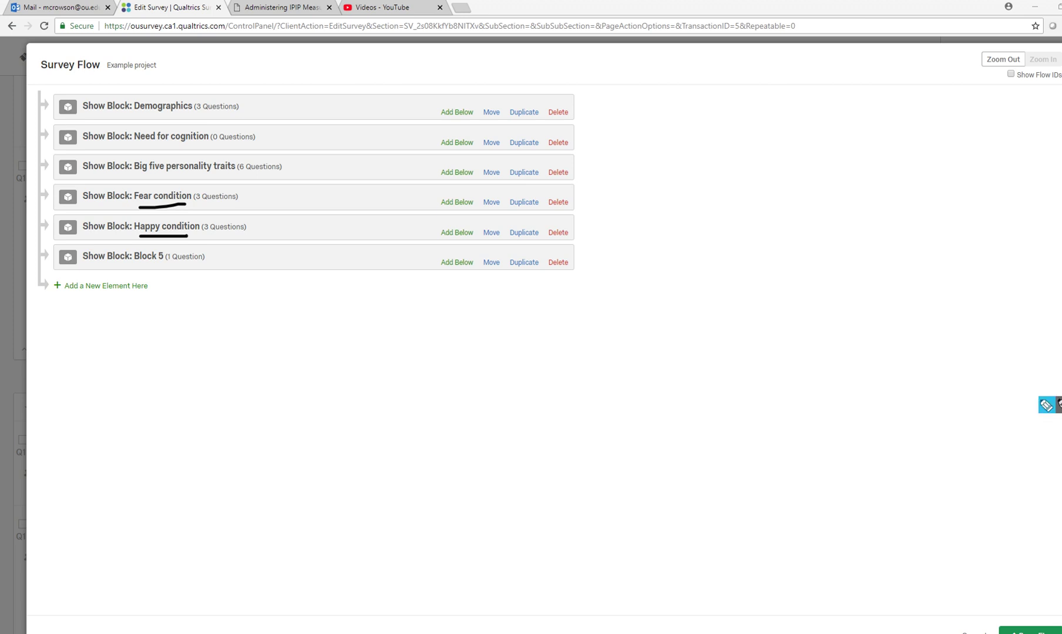
left_click(1049, 404)
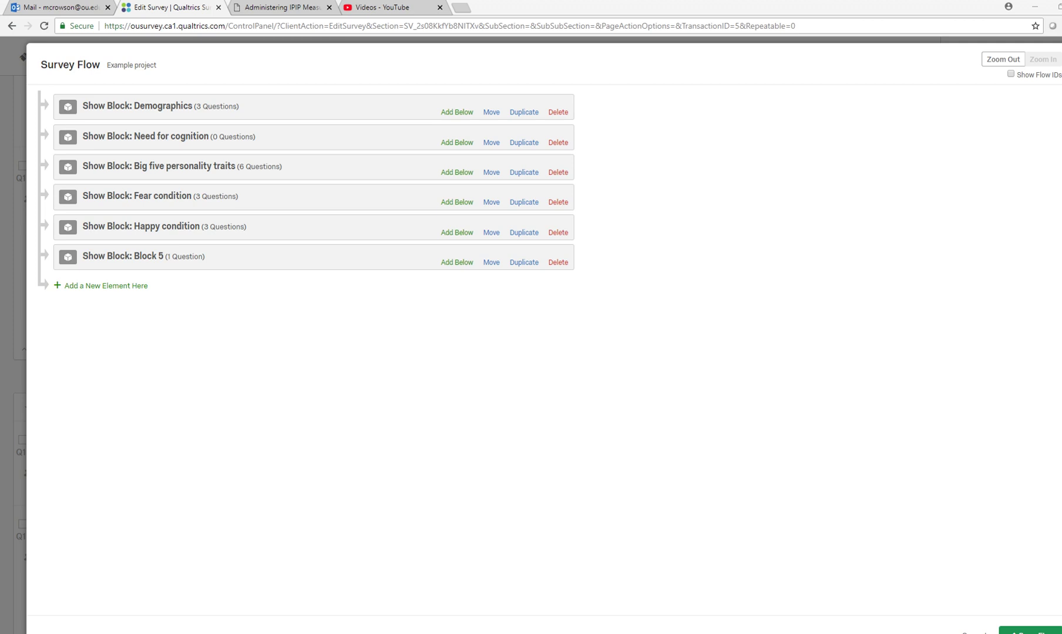
Step: Try moving the Demographics block below Big five personality traits, and return it to the start of the flow
left_click_drag(491, 112, 498, 176)
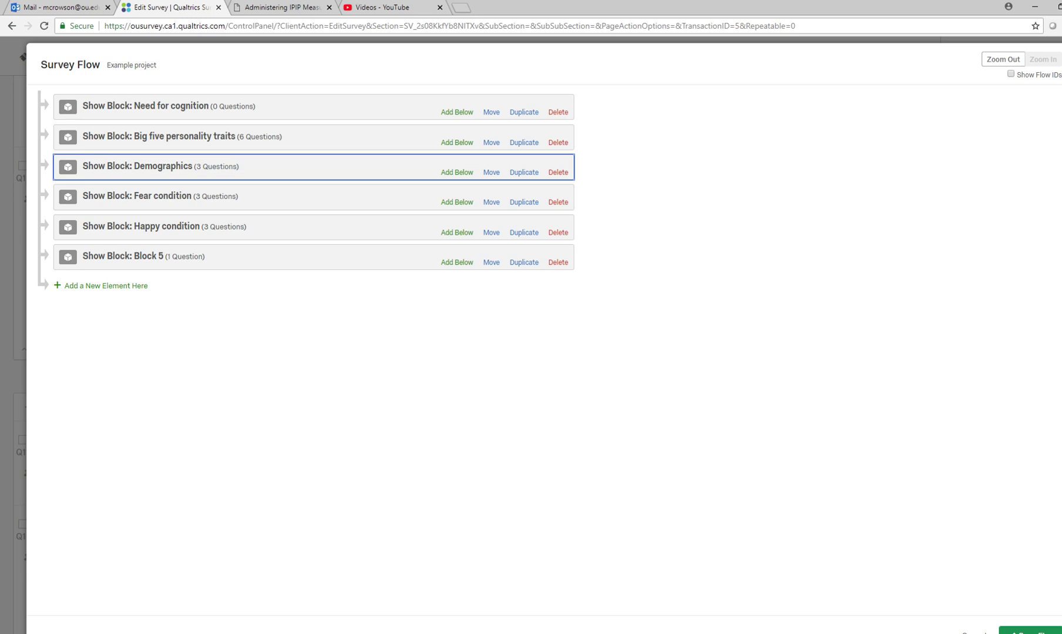
mouse_move(490, 203)
left_mouse_down()
mouse_move(492, 125)
mouse_move(491, 206)
left_mouse_up()
left_click(490, 172)
left_click_drag(492, 90, 493, 91)
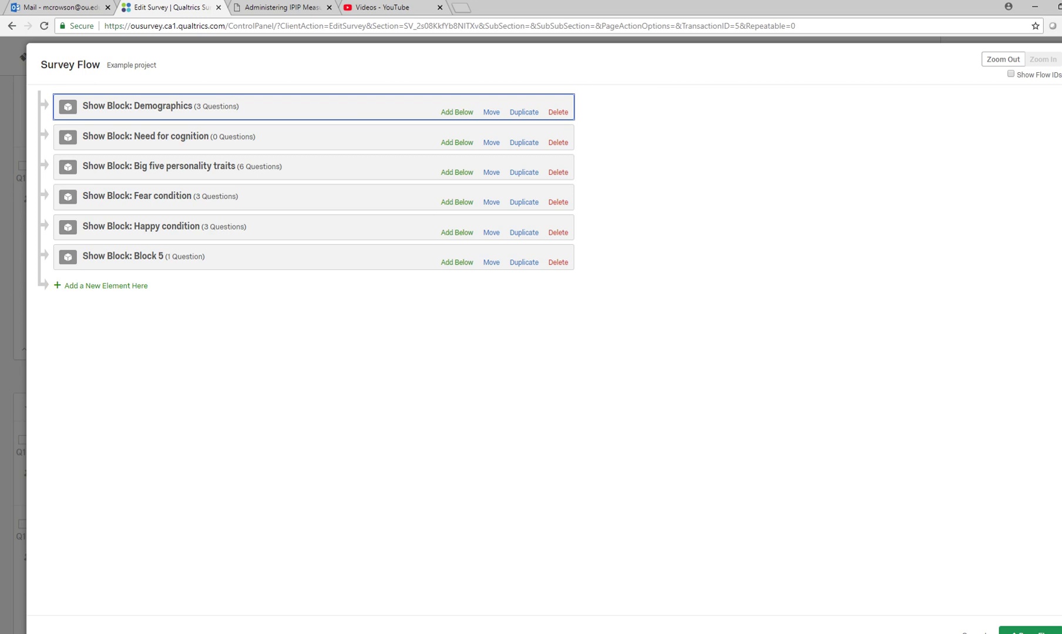
Step: Add a Randomizer element directly below the Big five personality traits block in the survey flow
left_click(457, 173)
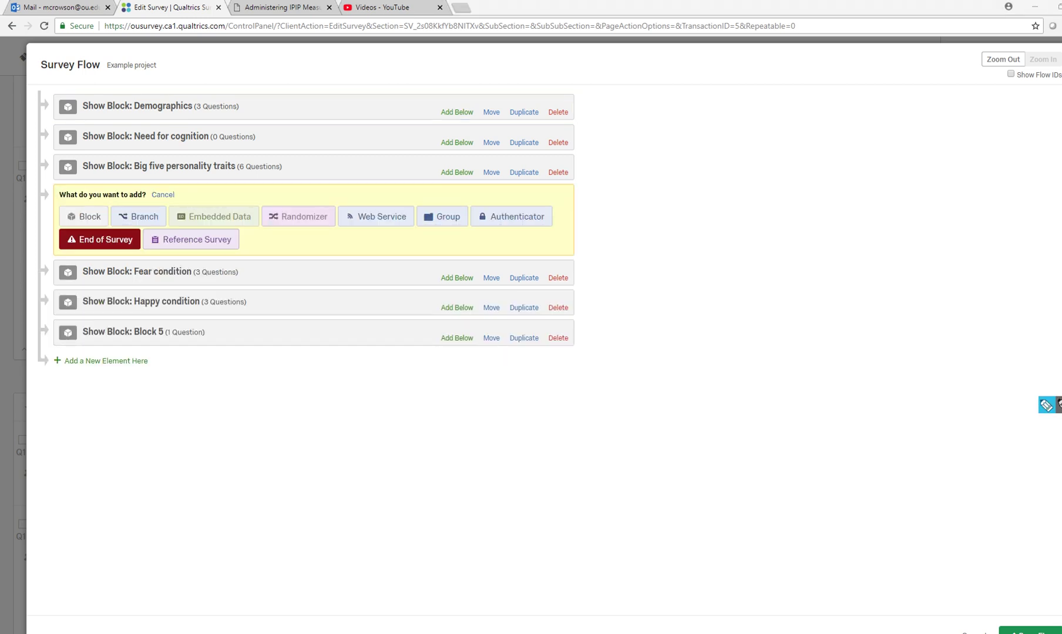
left_click_drag(275, 232, 335, 231)
left_click(298, 216)
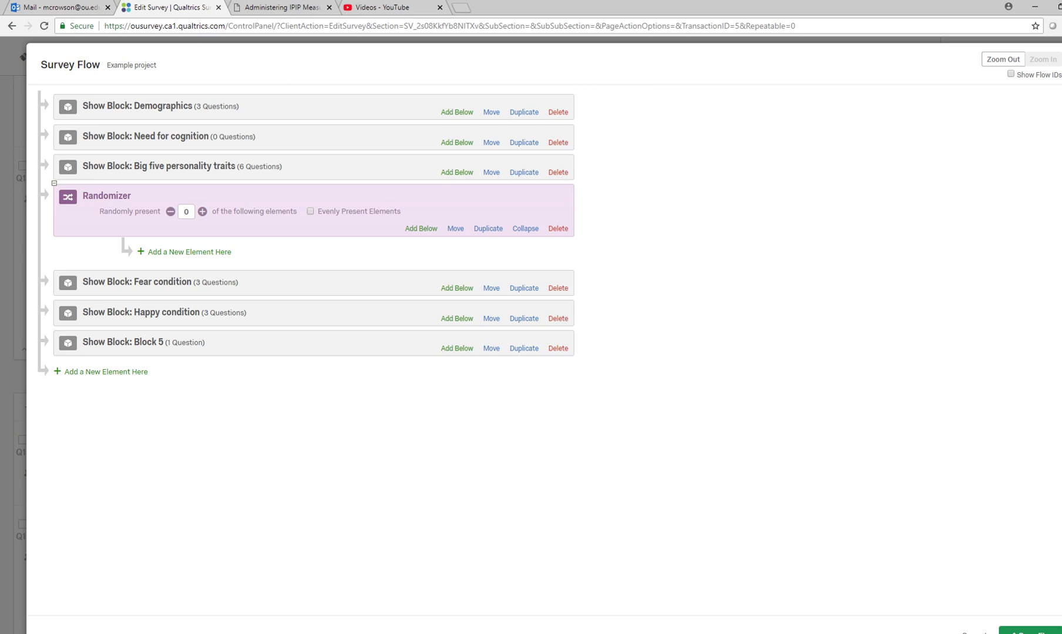
Step: Move the Fear condition and Happy condition blocks into the Randomizer, with Fear condition first
left_click_drag(491, 288, 503, 217)
left_click(491, 319)
left_click_drag(491, 318, 517, 282)
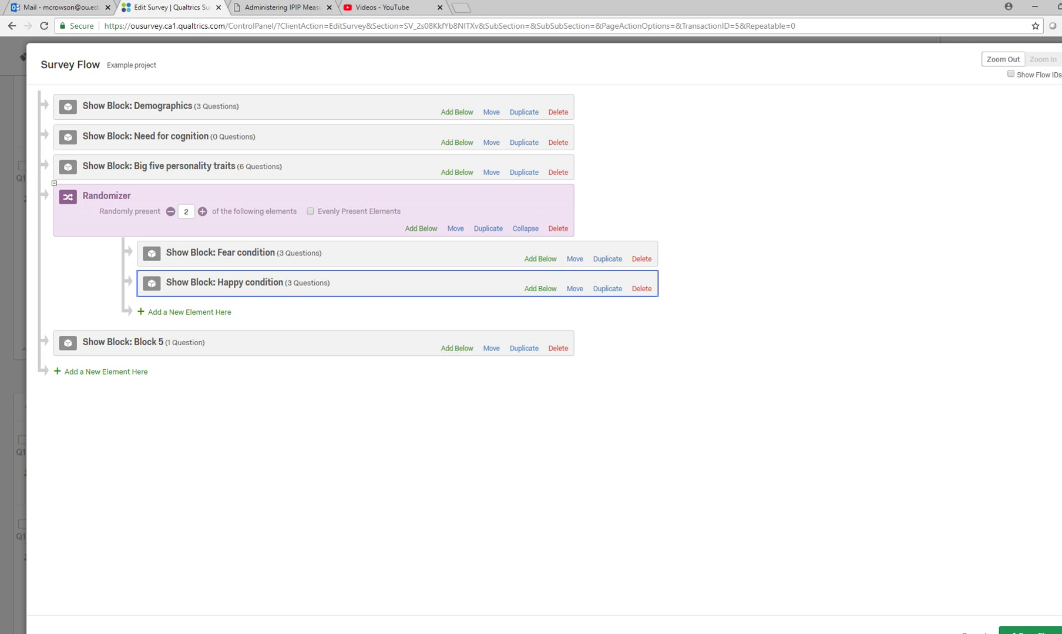
Step: Set the Randomizer to present 1 of its elements with Evenly Present Elements enabled, and save the flow
left_click(170, 212)
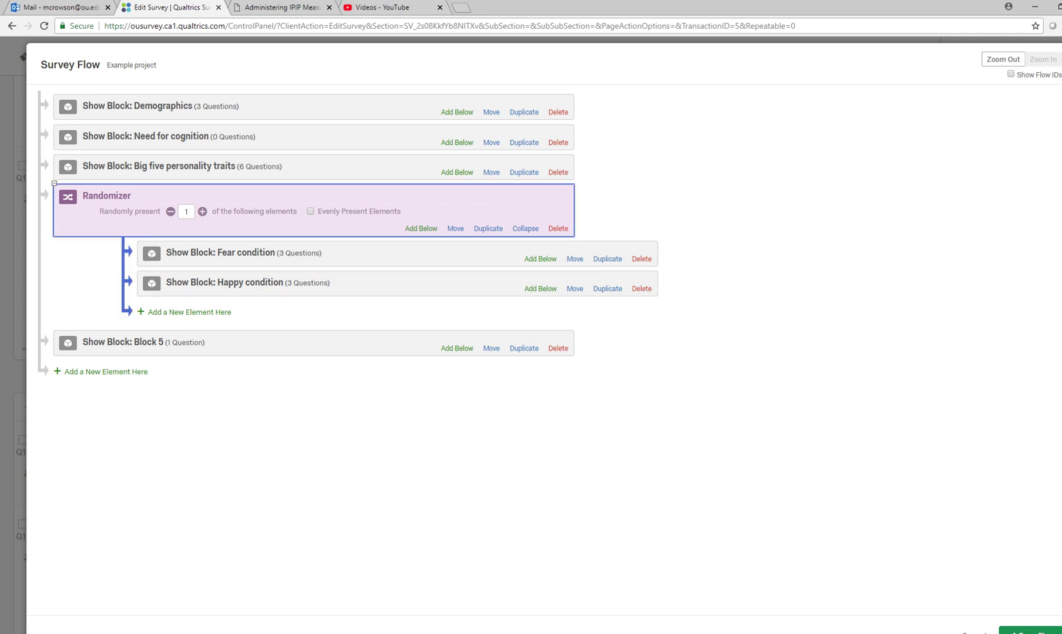
left_click(311, 211)
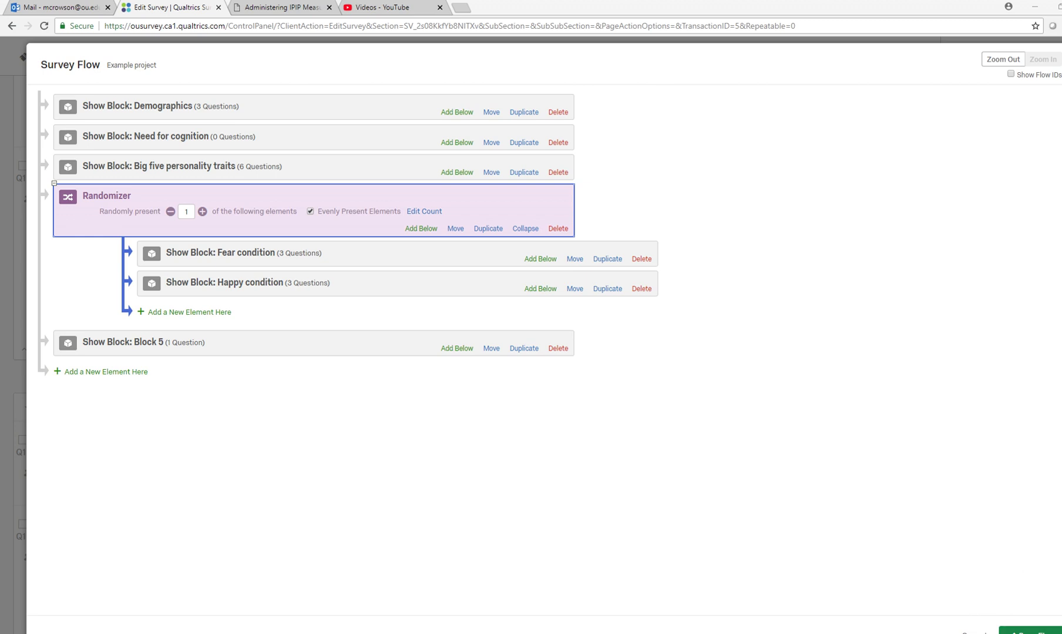
left_click(1032, 632)
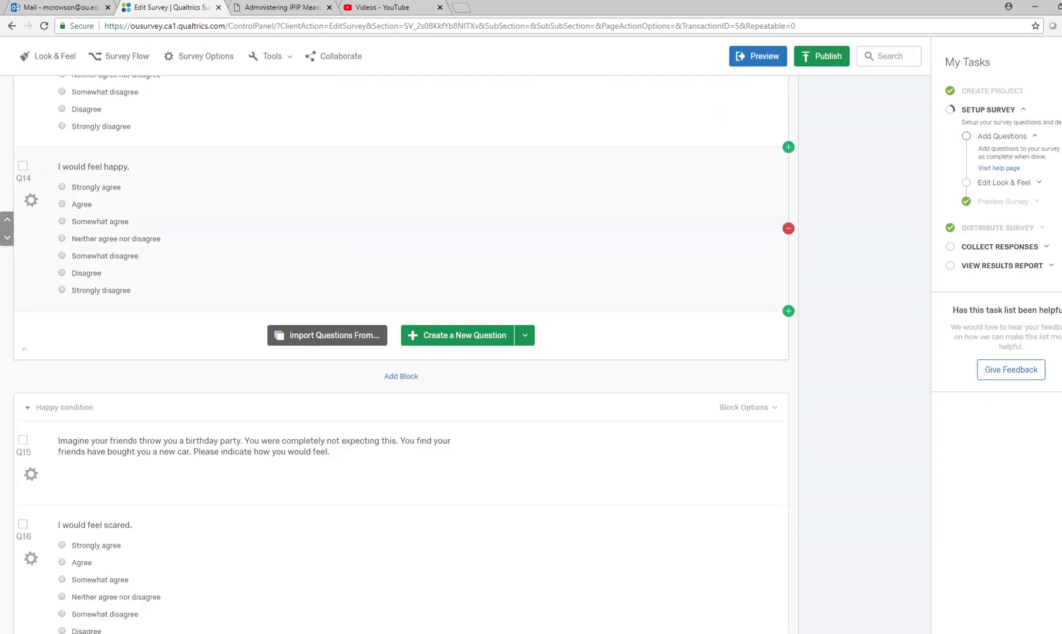
Step: Preview the survey and advance past the demographics page without answering its questions
scroll(399, 352, "up", 4)
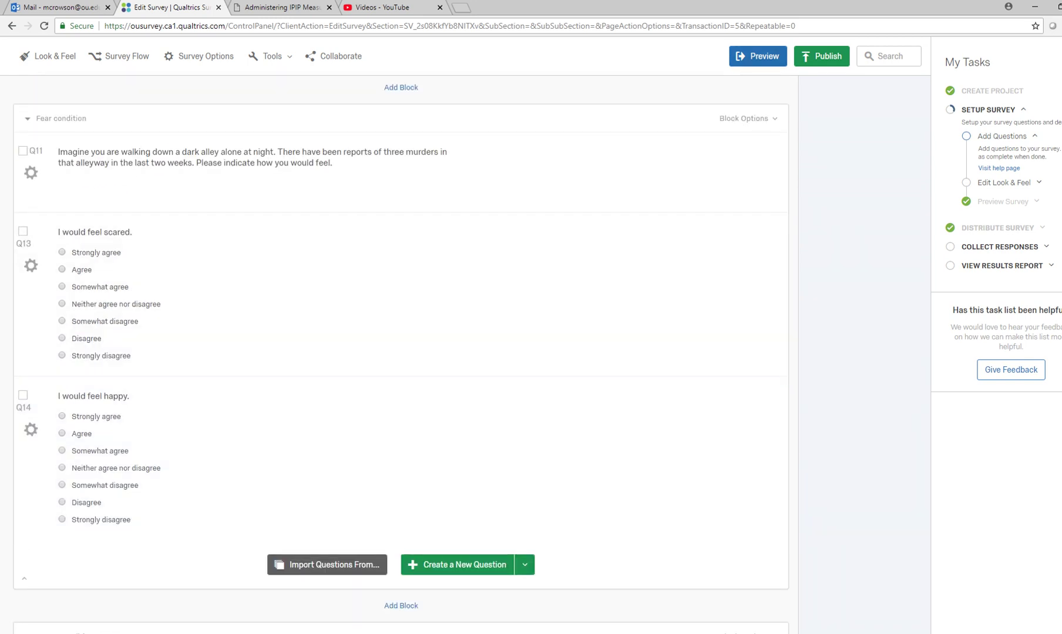
left_click(757, 55)
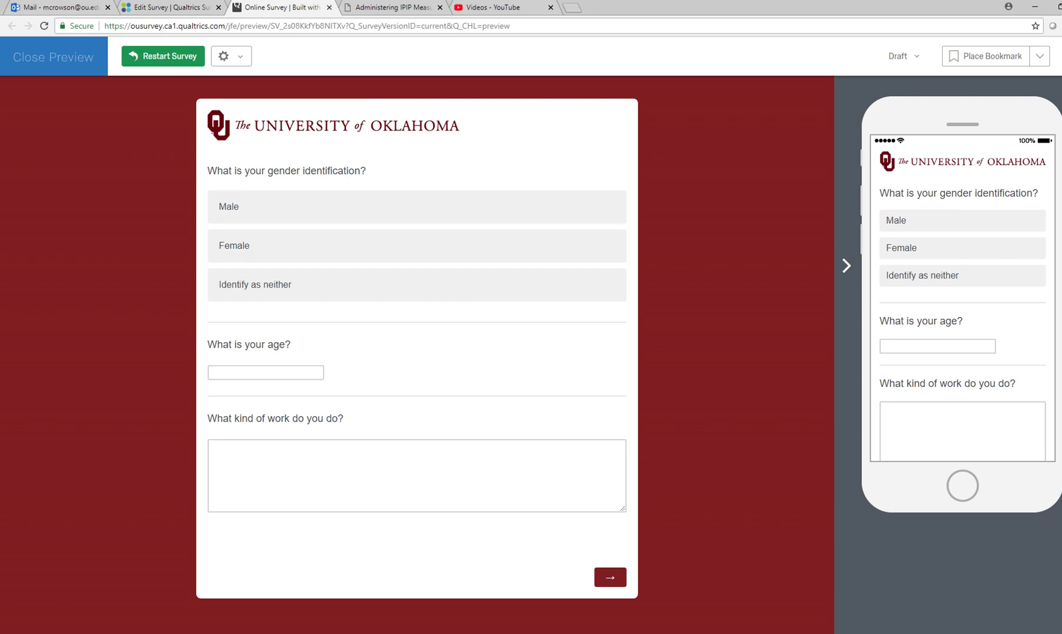
left_click(417, 476)
left_click(610, 578)
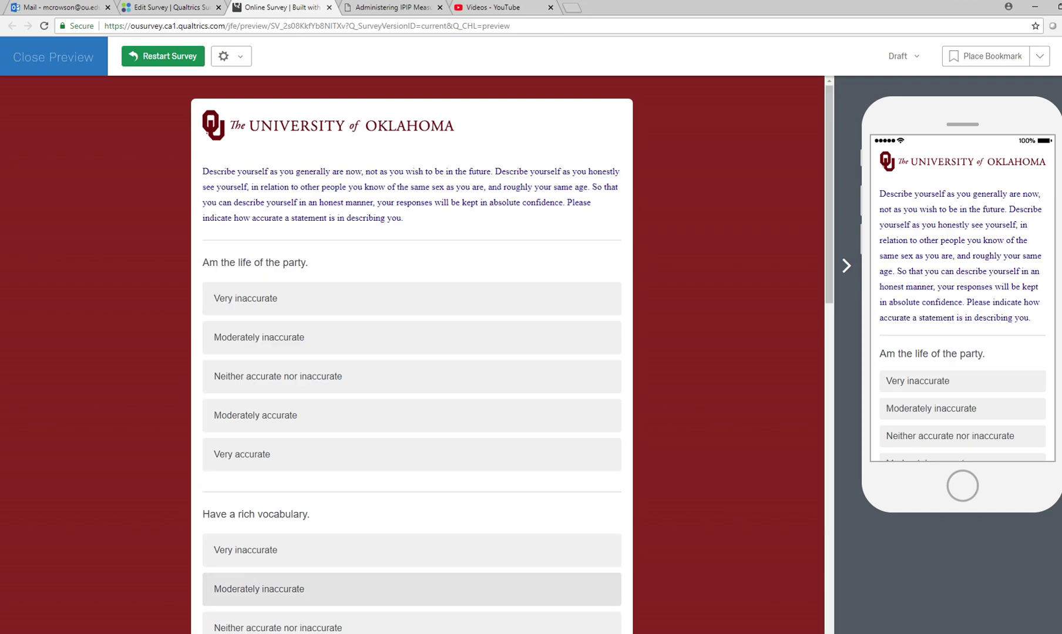
Step: Advance past the personality items without answering them and look over the assigned condition page in the preview
scroll(411, 589, "down", 15)
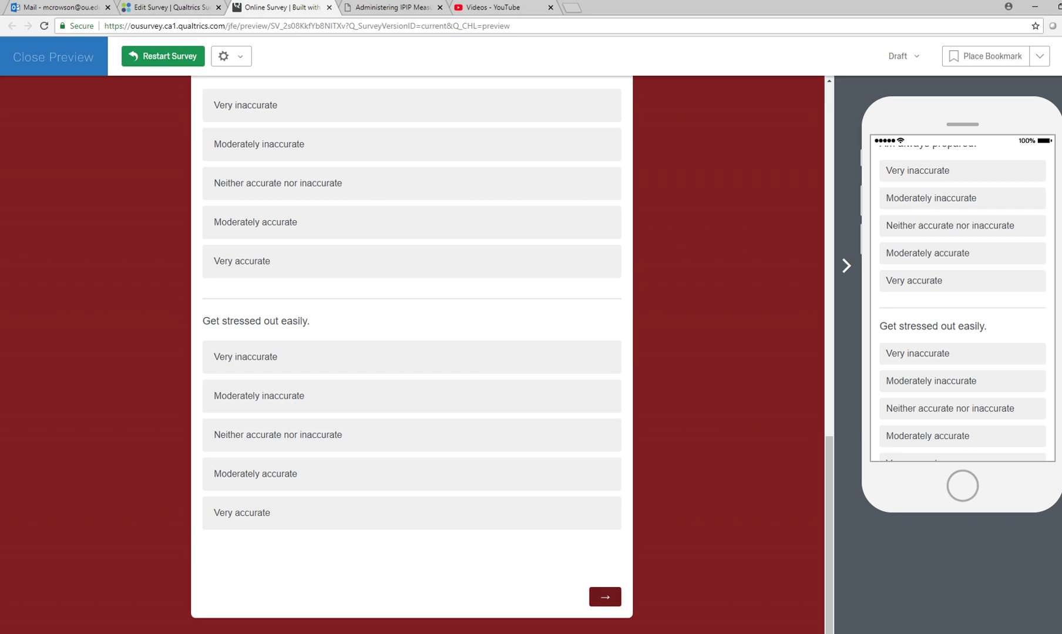
left_click(605, 597)
scroll(605, 596, "down", 6)
scroll(605, 596, "up", 5)
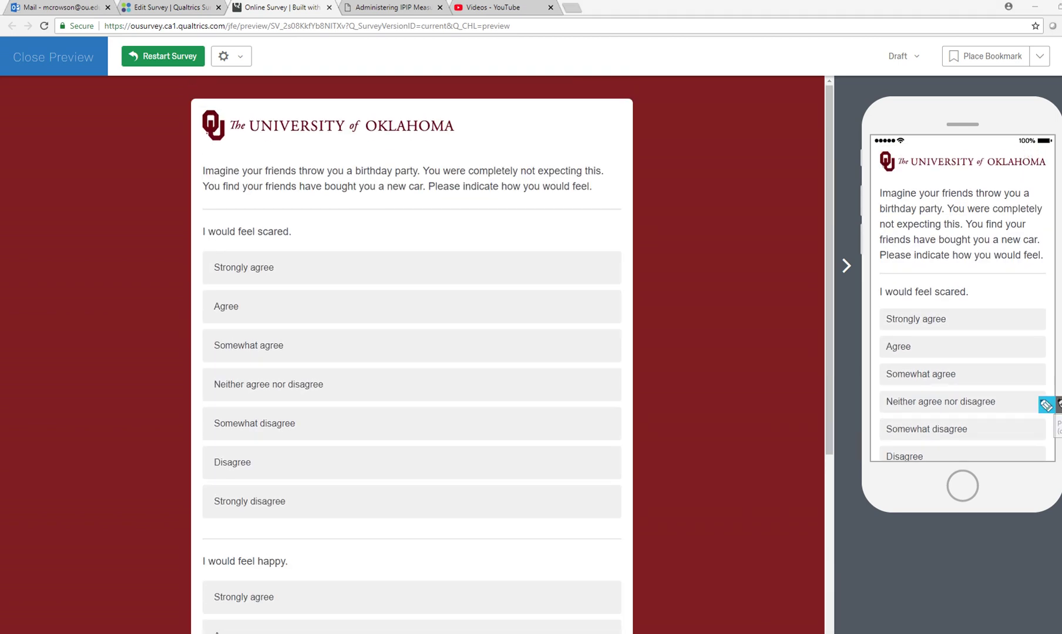
Step: Underline "birthday party" and the scared and happy statements with on-screen pen marks, and clear the marks
left_click_drag(360, 176, 412, 180)
left_click_drag(211, 246, 299, 245)
left_click_drag(223, 575, 266, 574)
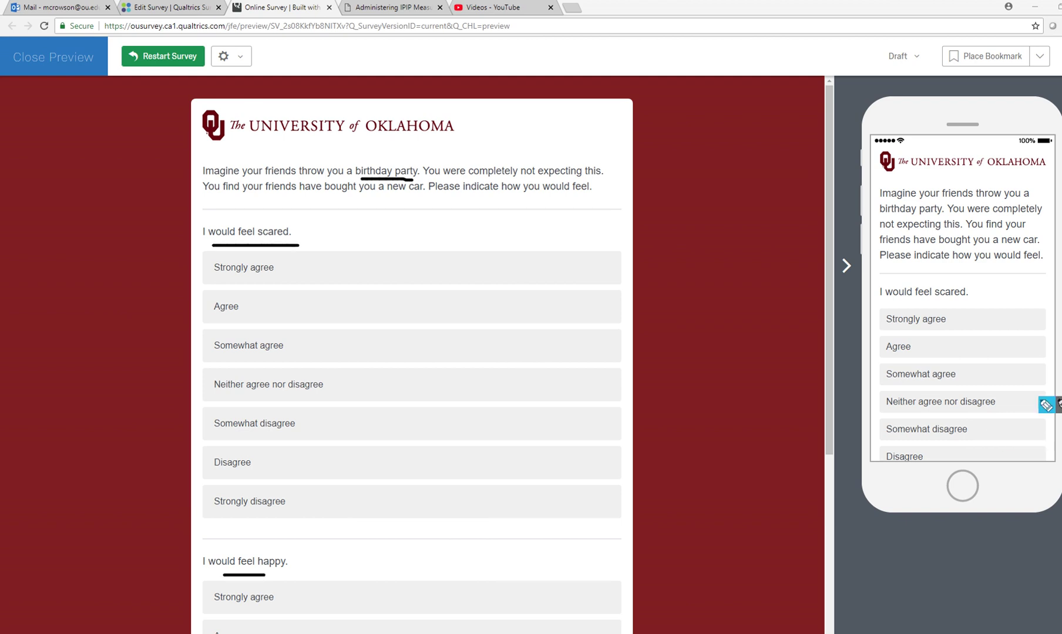
mouse_move(1054, 440)
key("Escape")
Step: Finish the previewed survey without answering the remaining questions, and close the preview
scroll(411, 353, "down", 5)
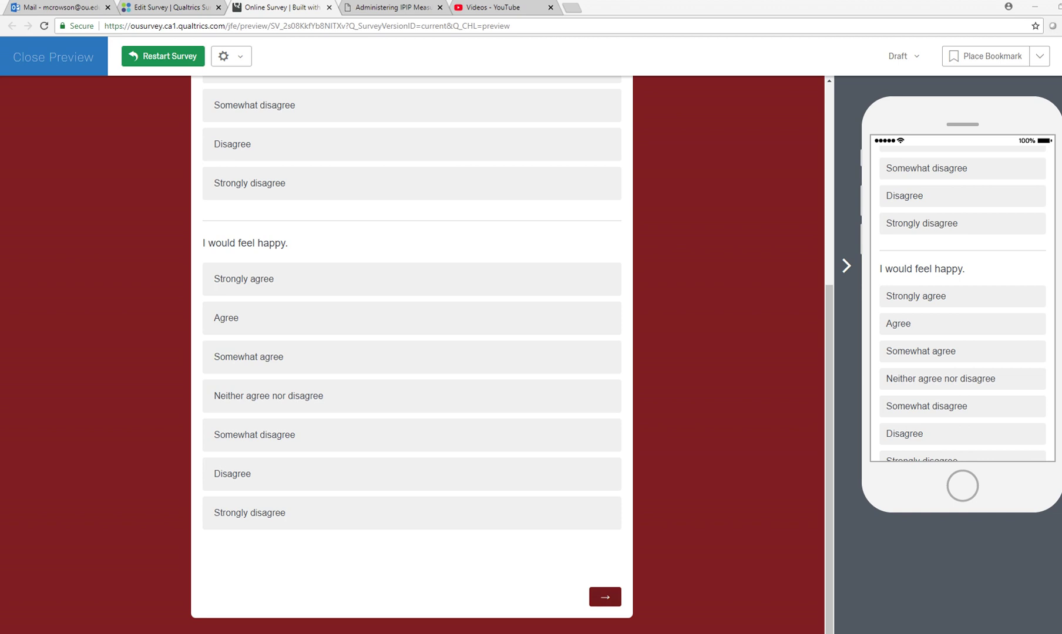
left_click(604, 597)
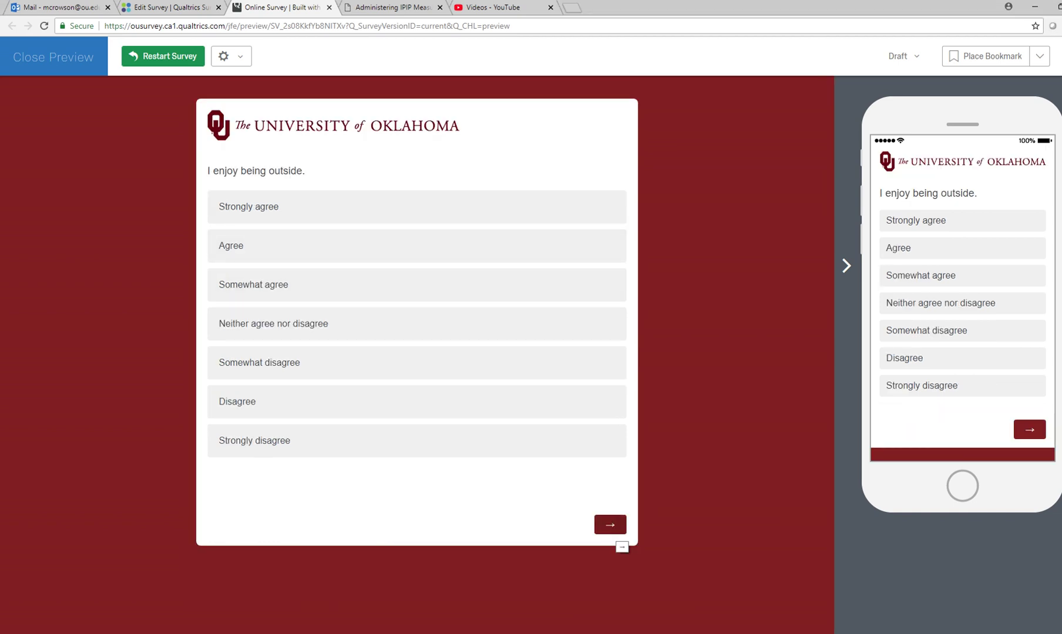
left_click(610, 526)
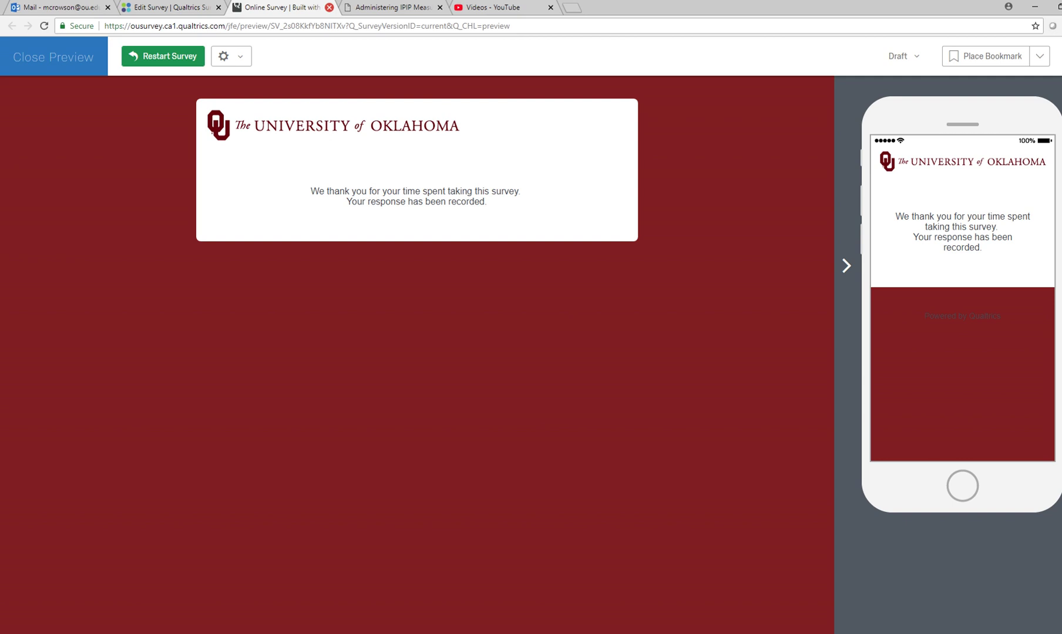
left_click(328, 7)
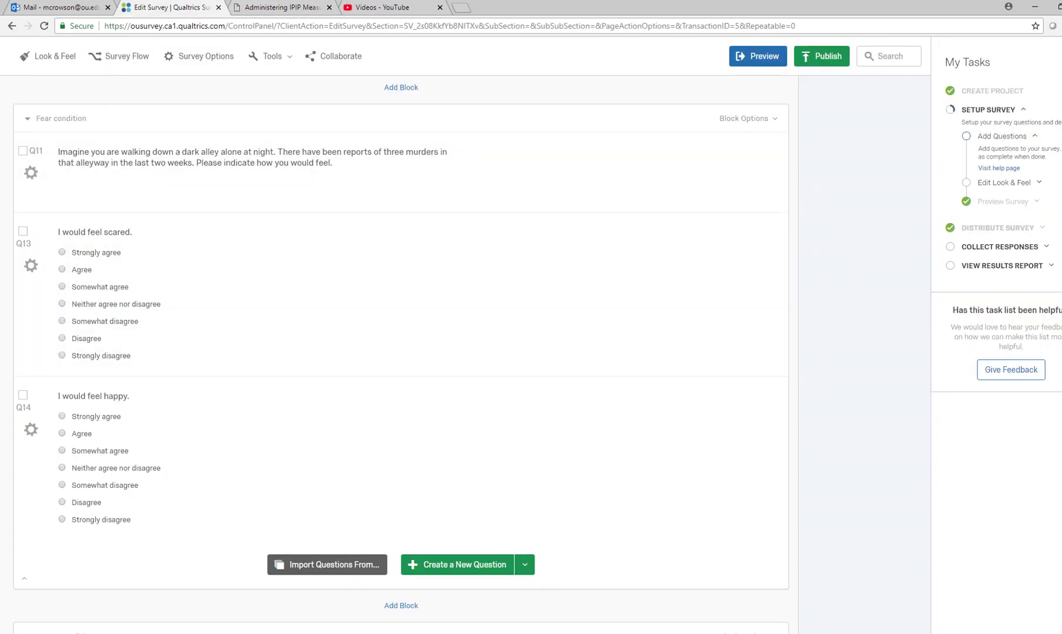
Step: Preview the survey again with the mobile view hidden, advancing past the demographics and personality pages without answers
left_click(758, 57)
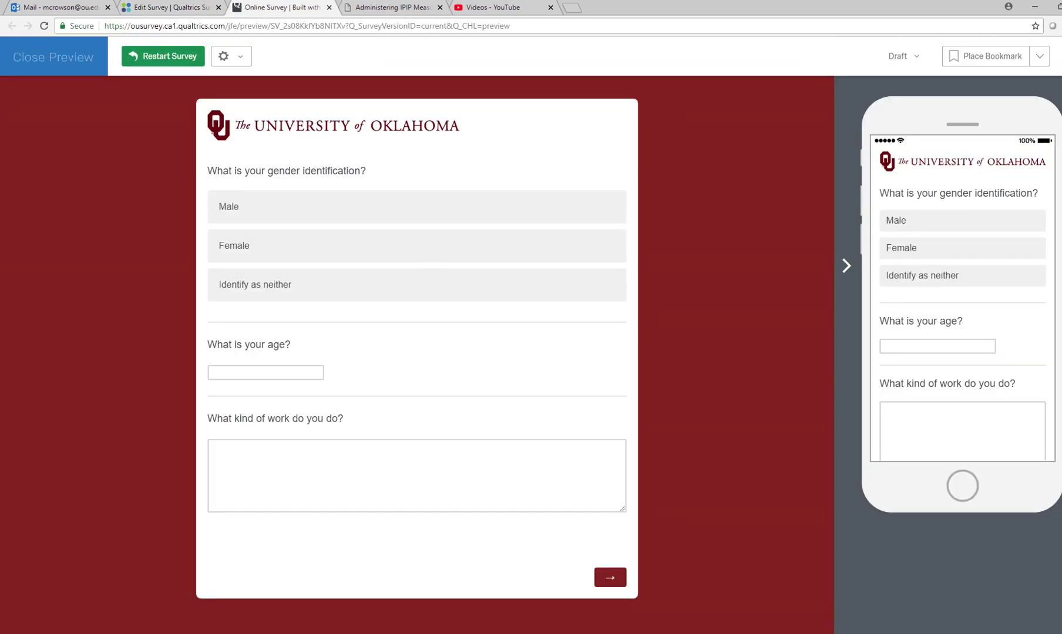
left_click(846, 266)
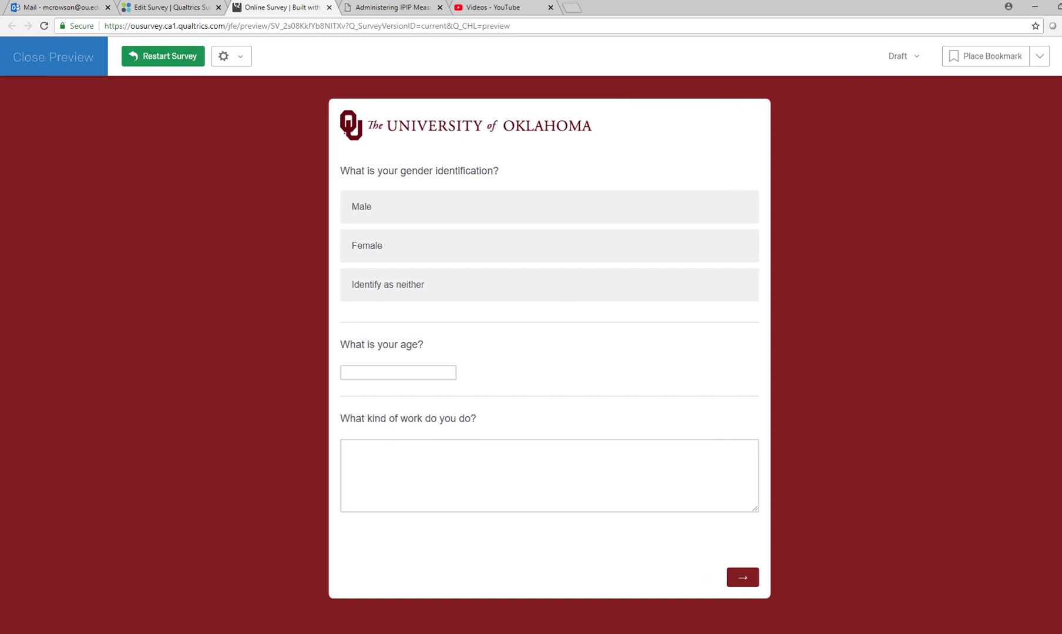
left_click(743, 578)
scroll(545, 352, "down", 15)
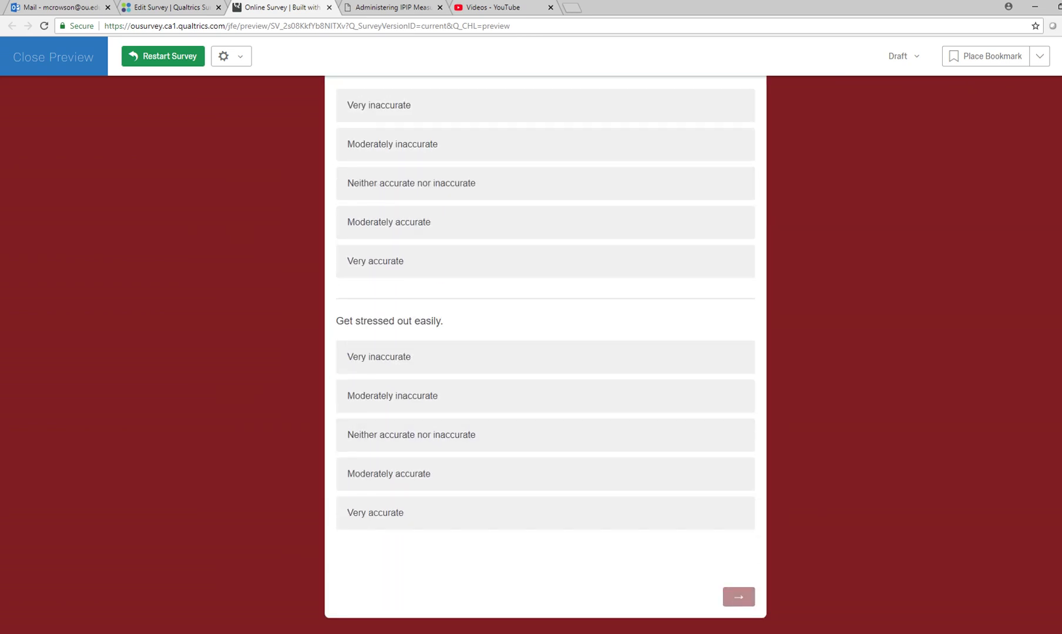
left_click(739, 597)
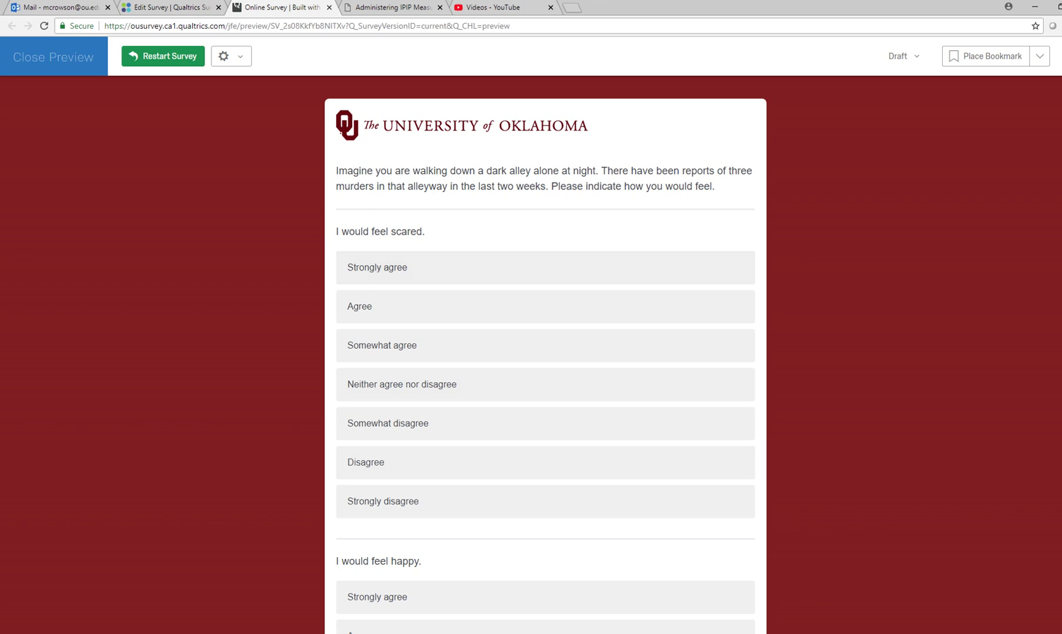
Step: Go through the condition page and the "I enjoy being outside" question unanswered to the survey's end, and close this second preview
scroll(545, 352, "down", 5)
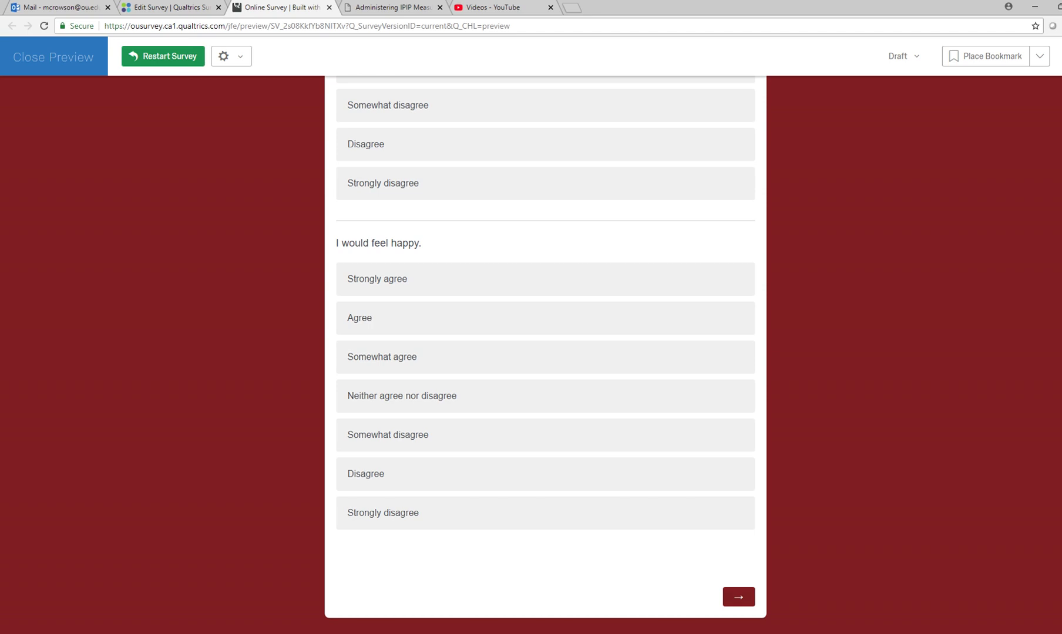
left_click(738, 597)
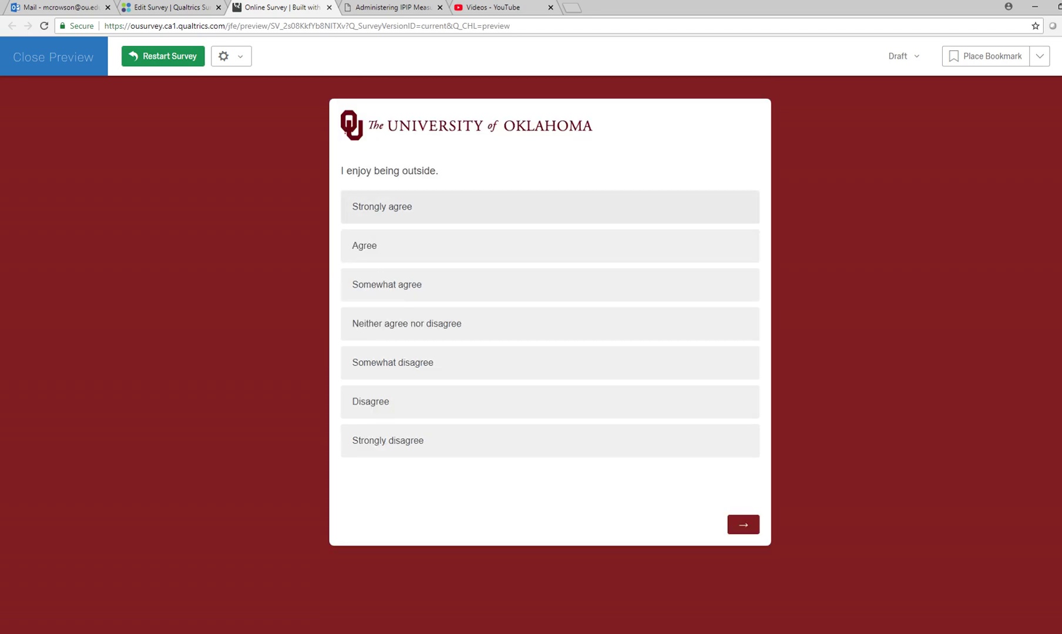
left_click(743, 525)
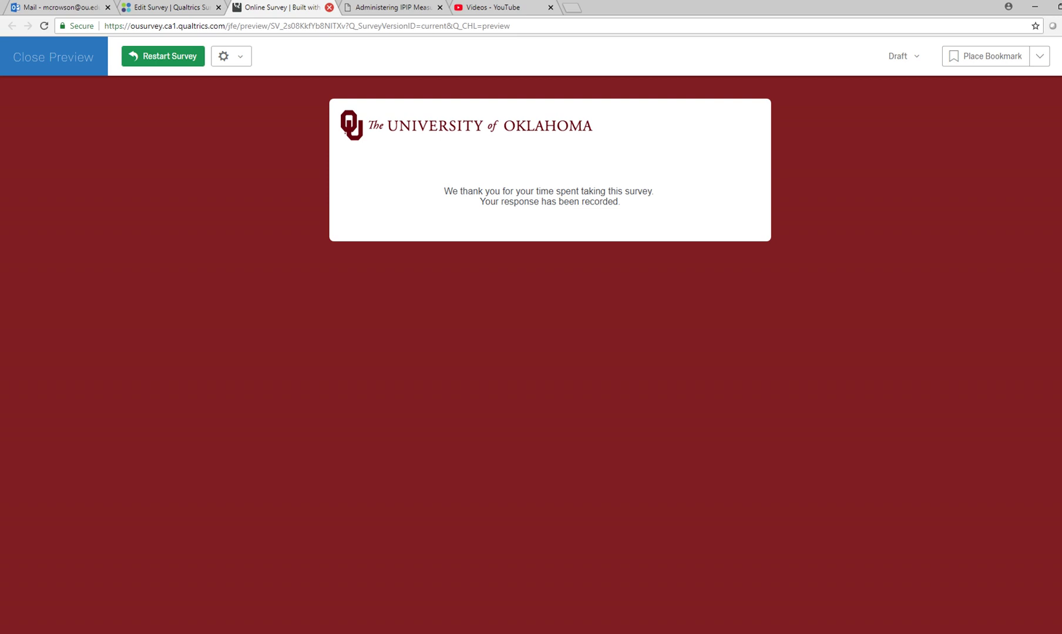
left_click(329, 7)
Step: Examine the Fear condition and Happy condition scenarios and their questions in the survey editor, along with the closing Block 5
scroll(397, 354, "up", 1)
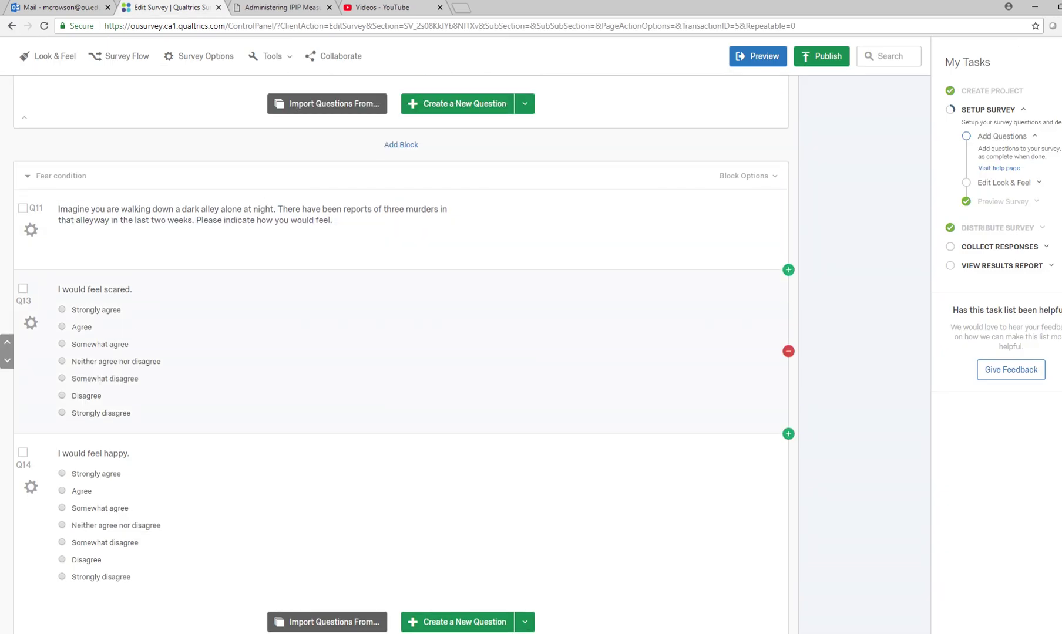
left_click(252, 214)
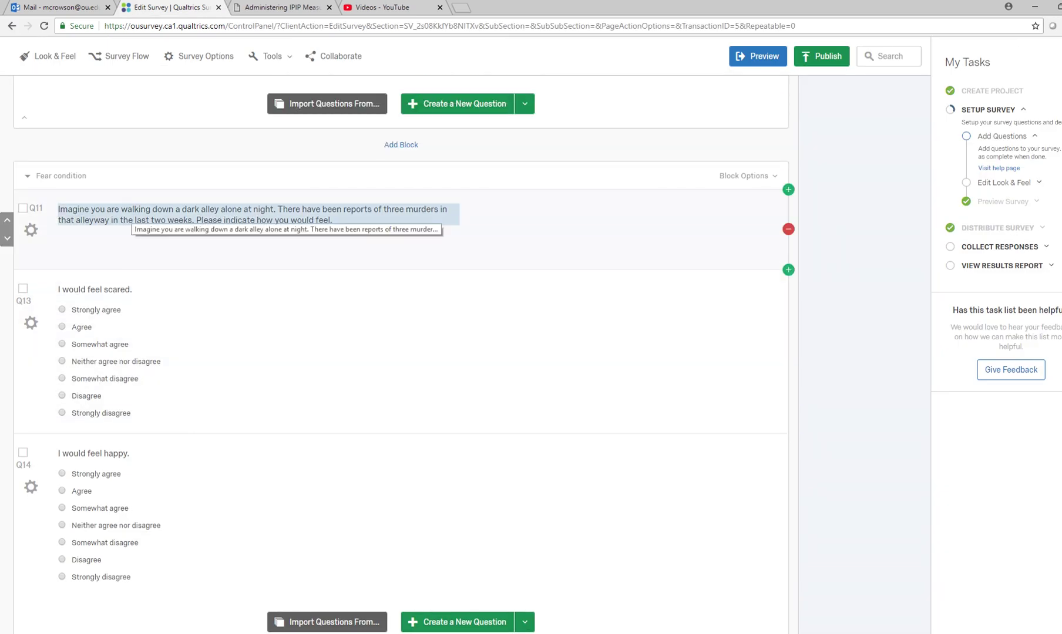
left_click(61, 176)
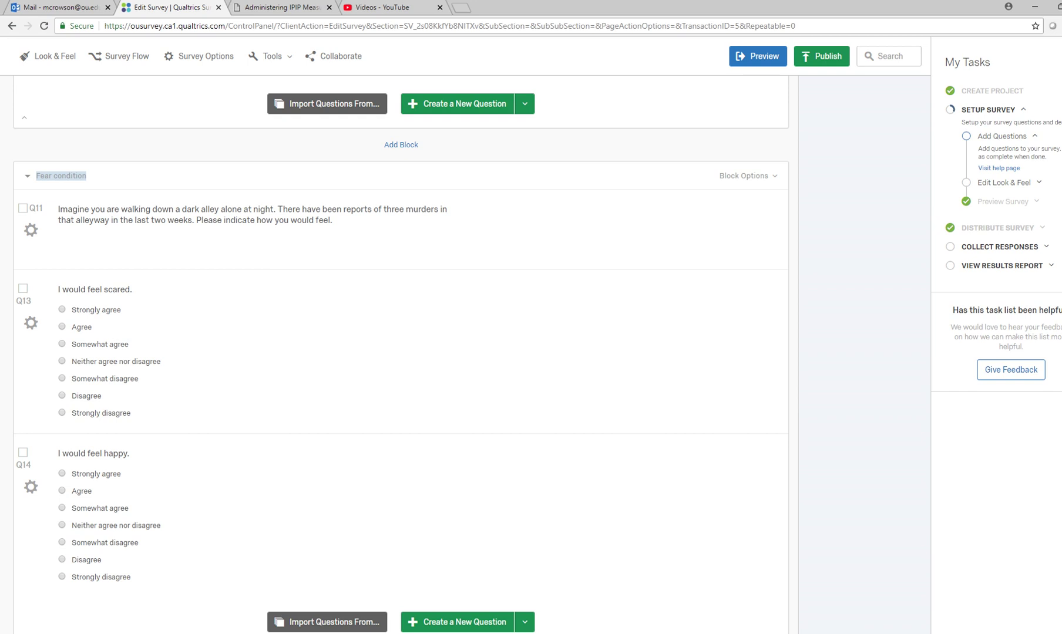
scroll(401, 352, "down", 5)
left_click(352, 235)
scroll(402, 353, "down", 1)
scroll(401, 353, "up", 1)
scroll(401, 353, "up", 1)
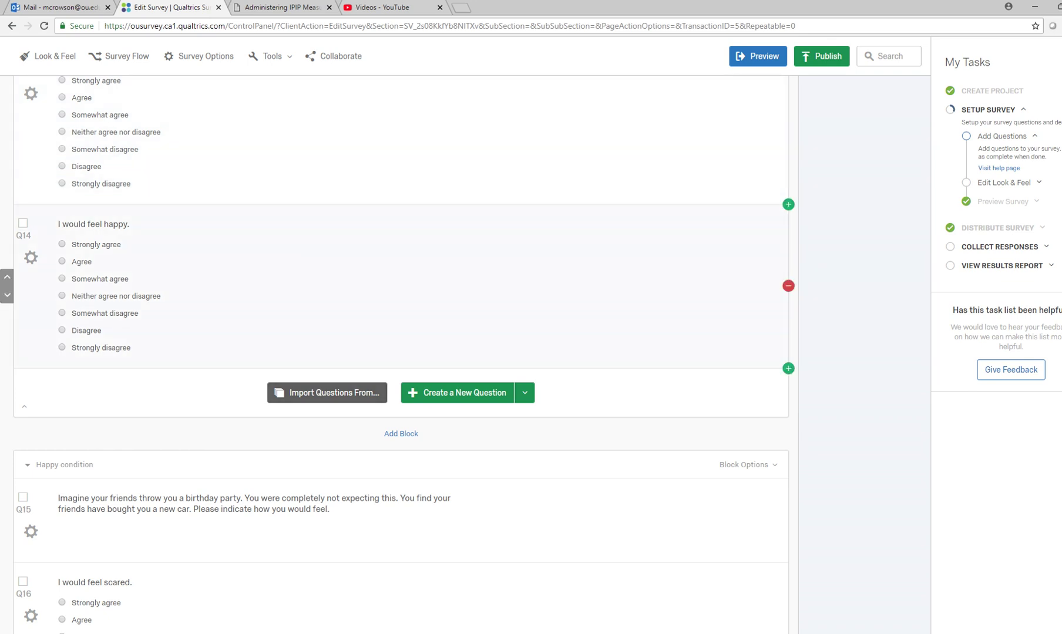
scroll(399, 352, "down", 15)
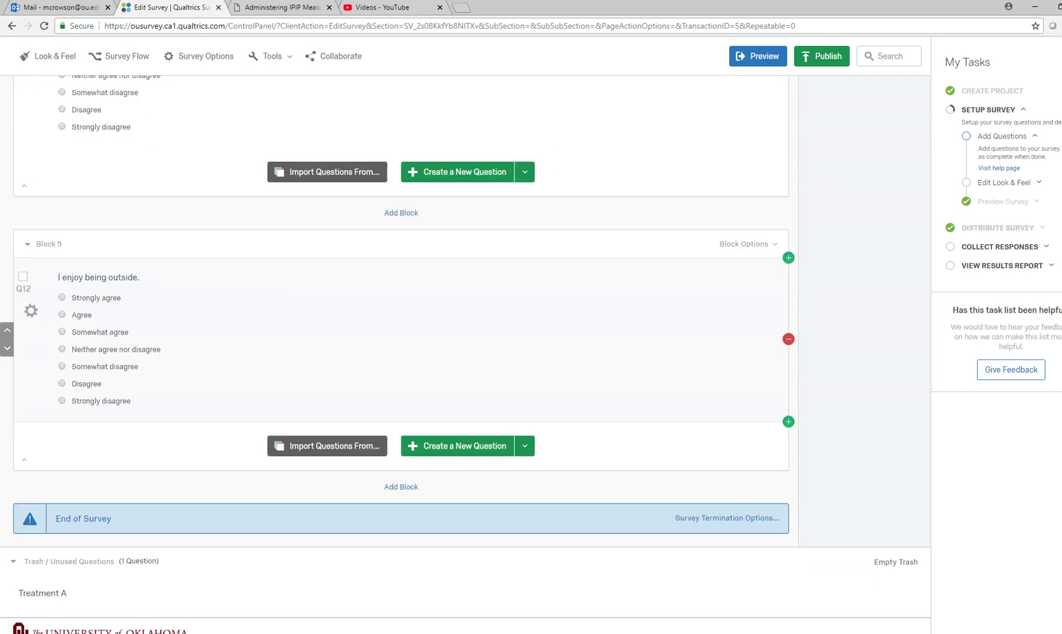
scroll(399, 352, "up", 5)
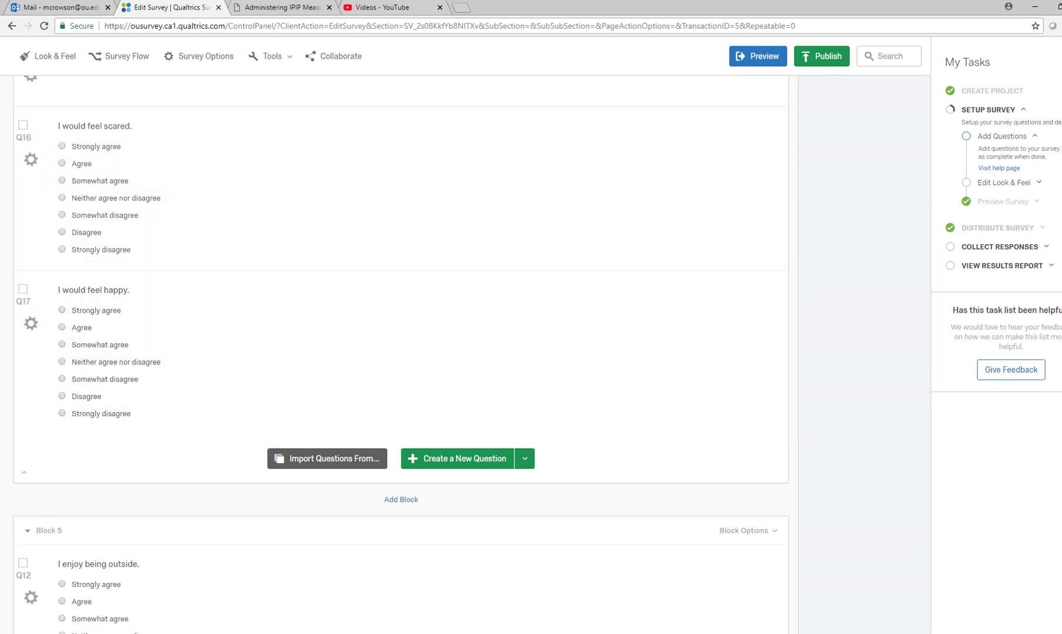
scroll(399, 352, "up", 3)
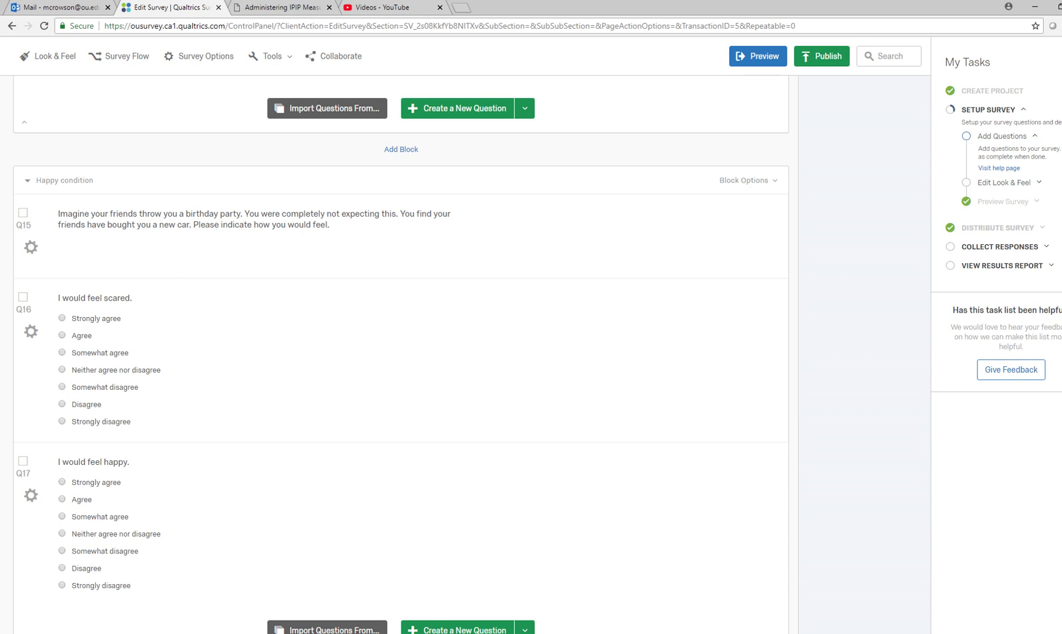